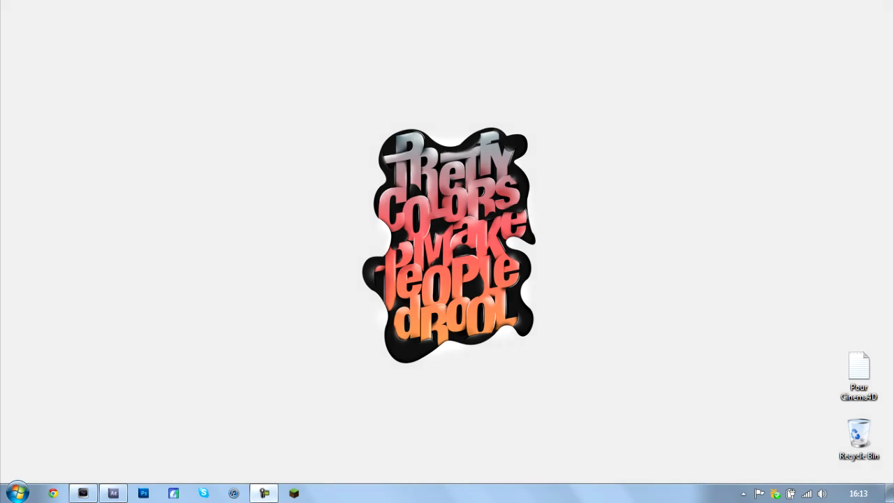
- Switch to Vegas Pro and create a new project using the BEST video template
click(83, 493)
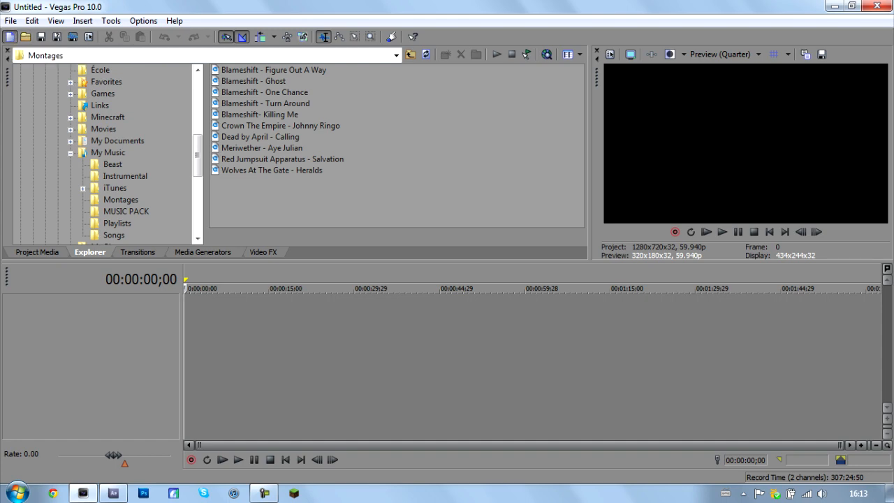
click(10, 21)
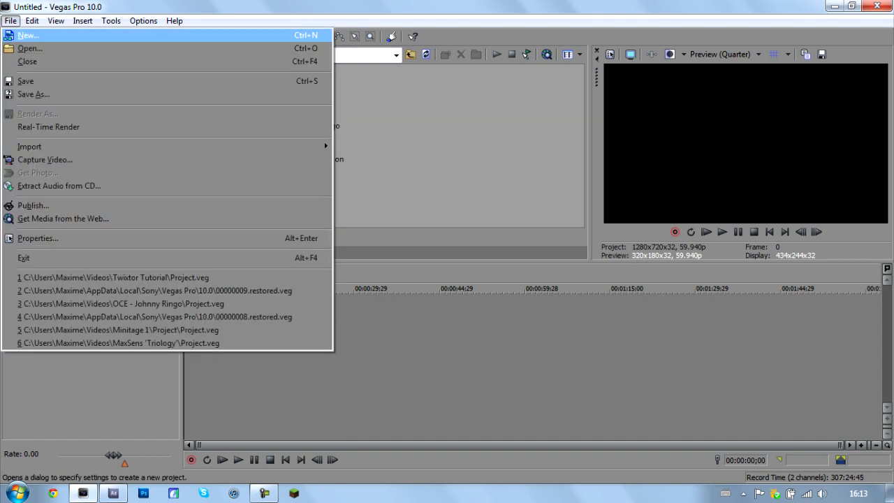
click(29, 35)
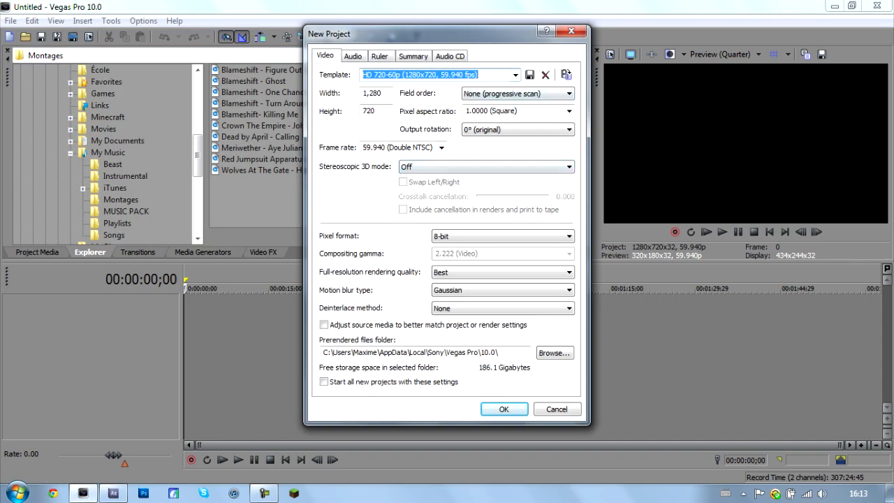
click(515, 75)
click(412, 333)
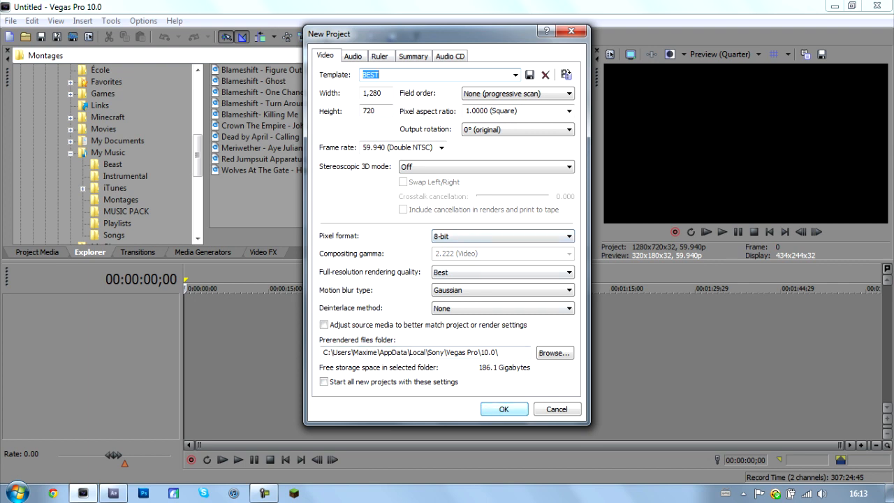
click(503, 409)
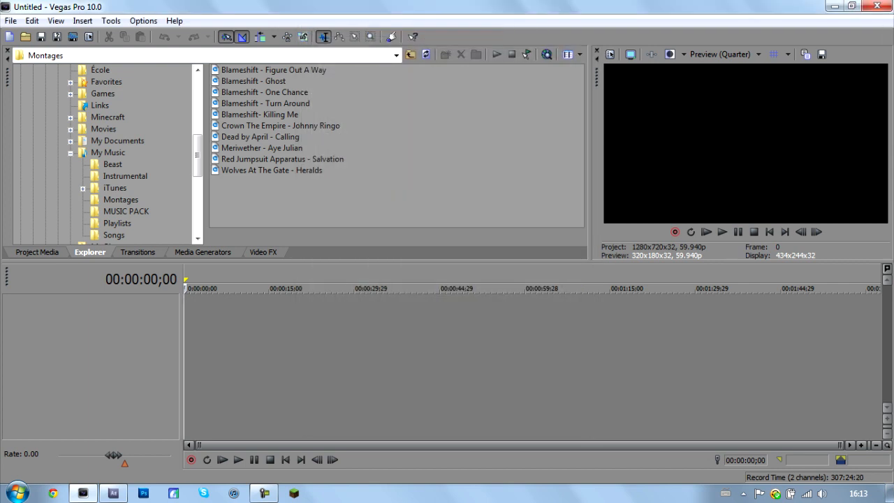
- Add Tutorial Clip from the Twixtor Tutorial folder in My Videos to the start of the empty timeline
scroll(108, 155, down, 1)
click(109, 223)
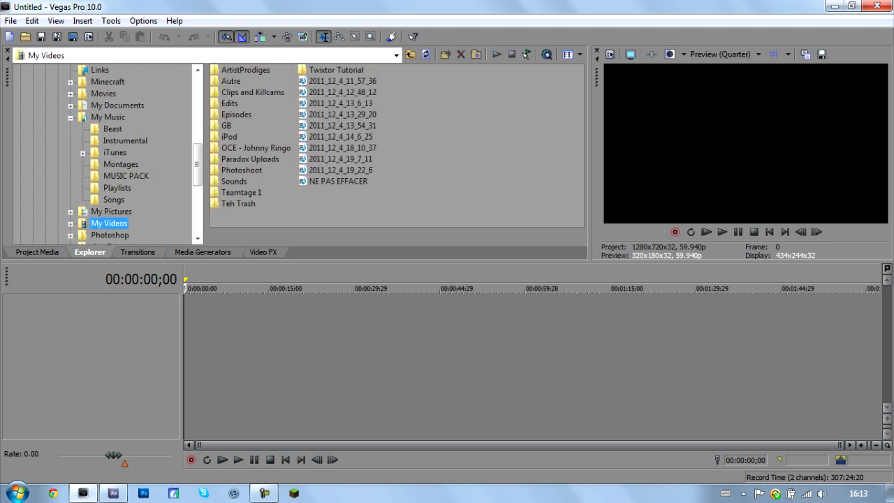
double_click(335, 70)
drag(242, 92, 185, 329)
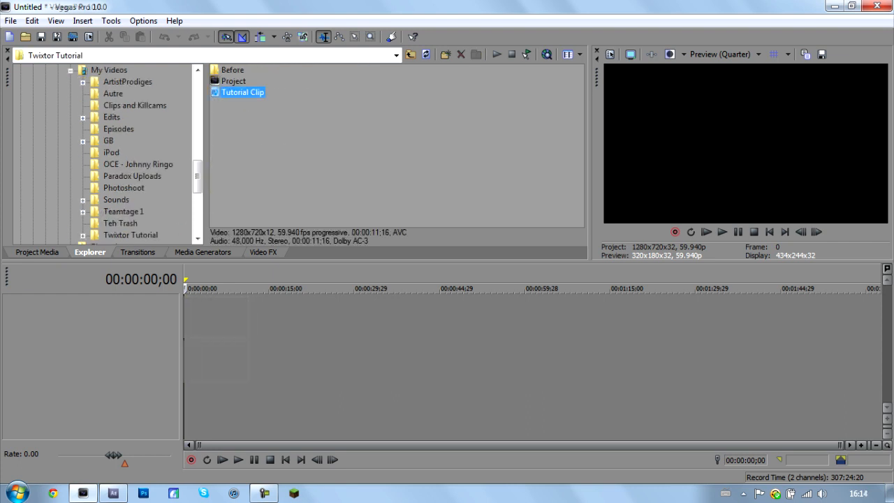
click(195, 320)
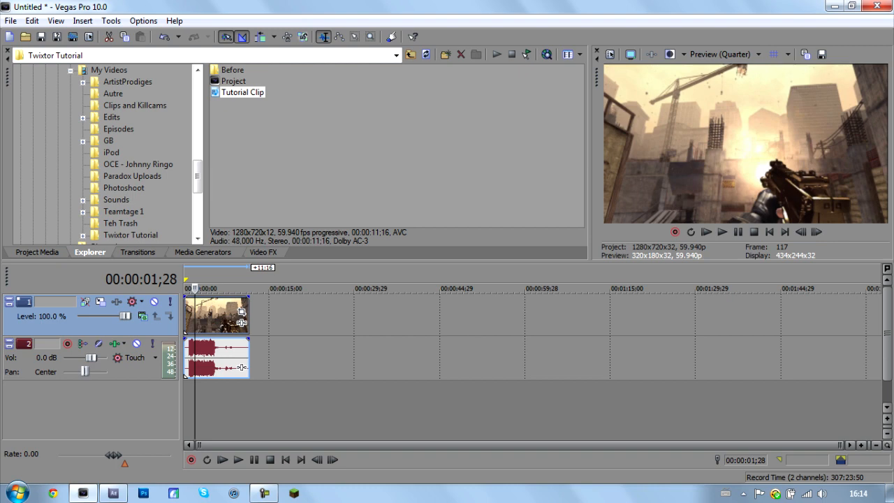
- Split the clip at 00:00:10;02 and delete the part after the cut
click(218, 320)
click(233, 320)
scroll(234, 319, up, 4)
click(270, 320)
drag(270, 287, 275, 287)
key(s)
right_click(278, 306)
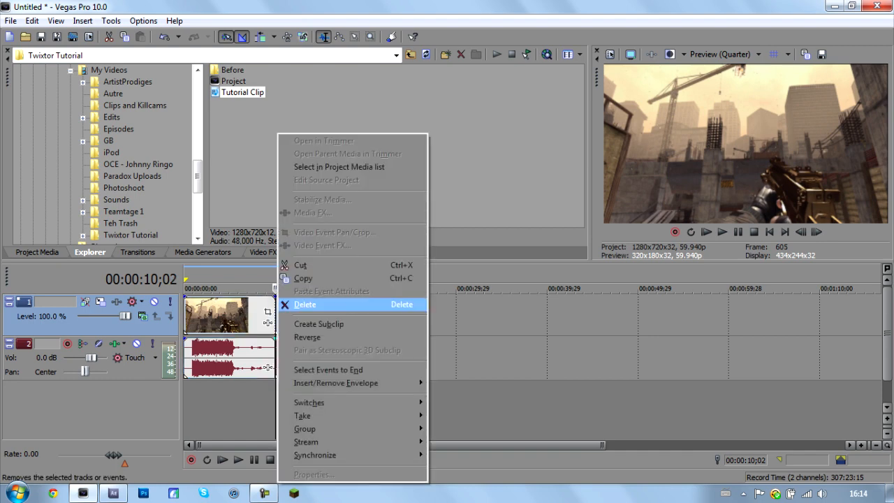
click(300, 305)
- Delete the clip's audio event and remove the empty audio track, keeping the video event
click(214, 357)
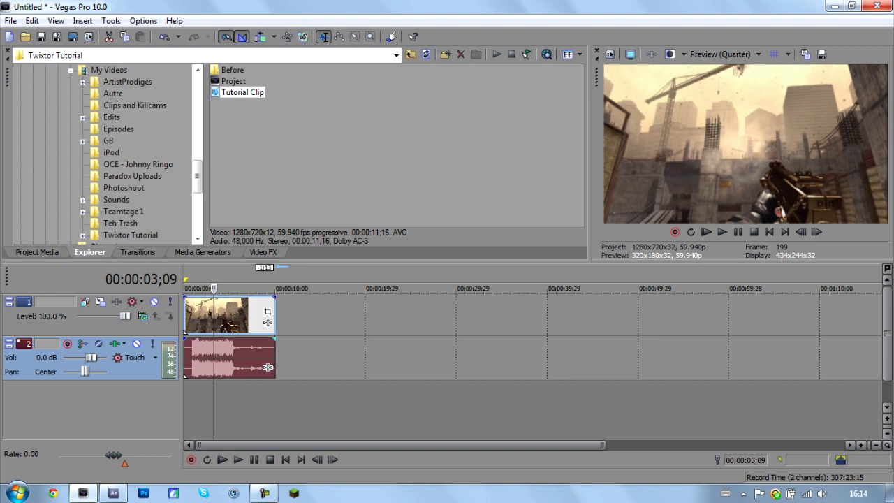
right_click(267, 367)
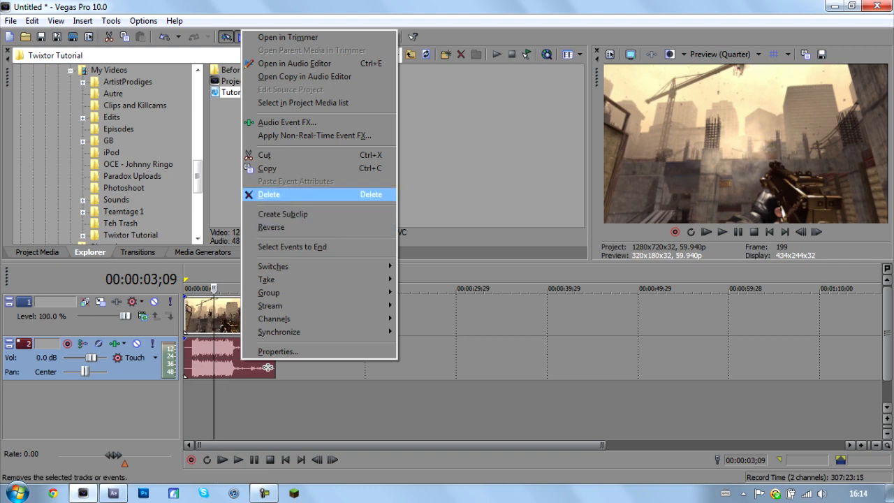
key(Return)
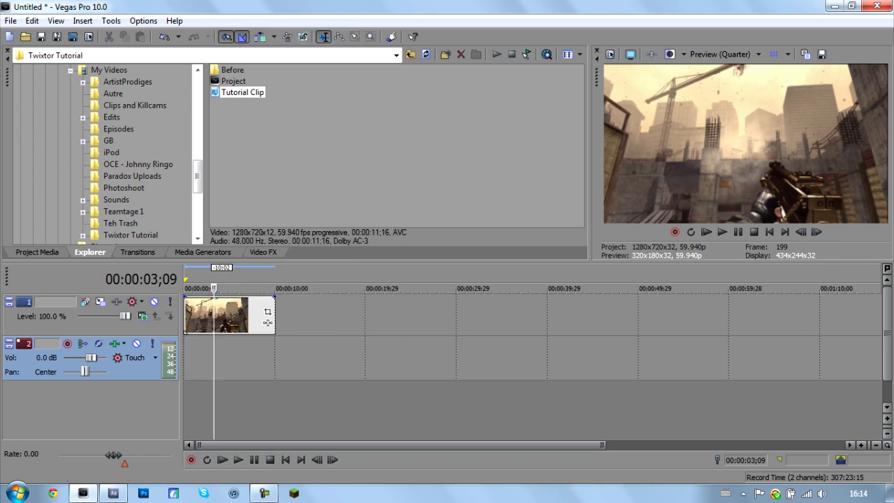
right_click(276, 362)
click(313, 268)
- Return to the start of the timeline and apply the PVR pan/crop preset to the video clip
drag(214, 288, 184, 288)
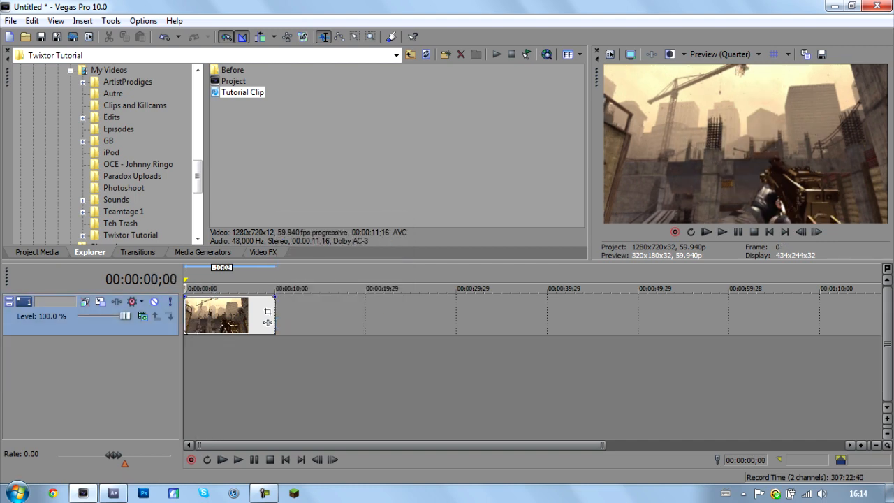
click(268, 311)
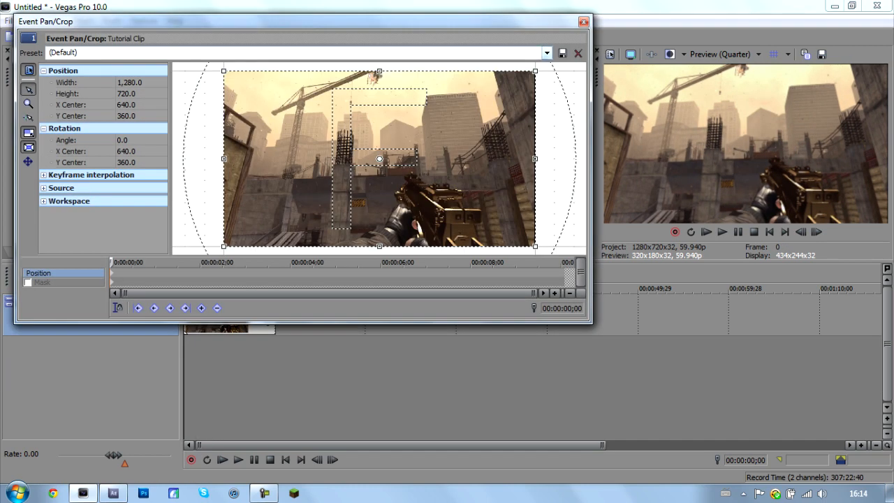
click(547, 53)
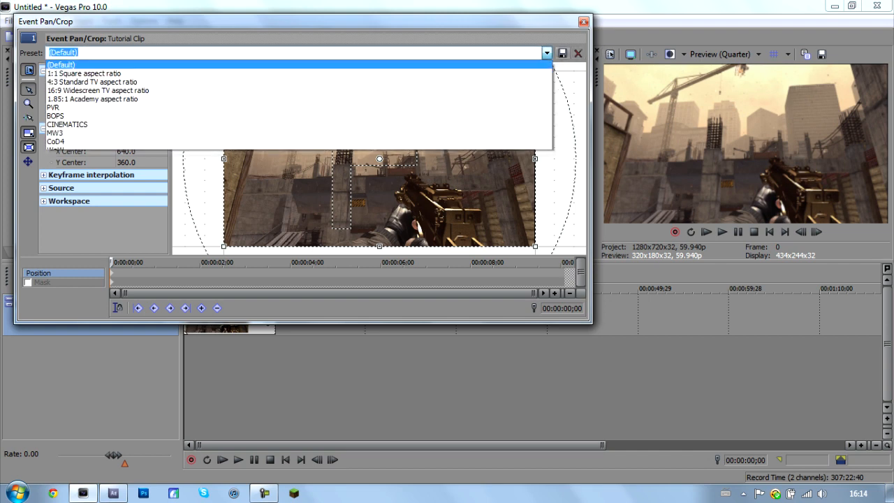
click(63, 107)
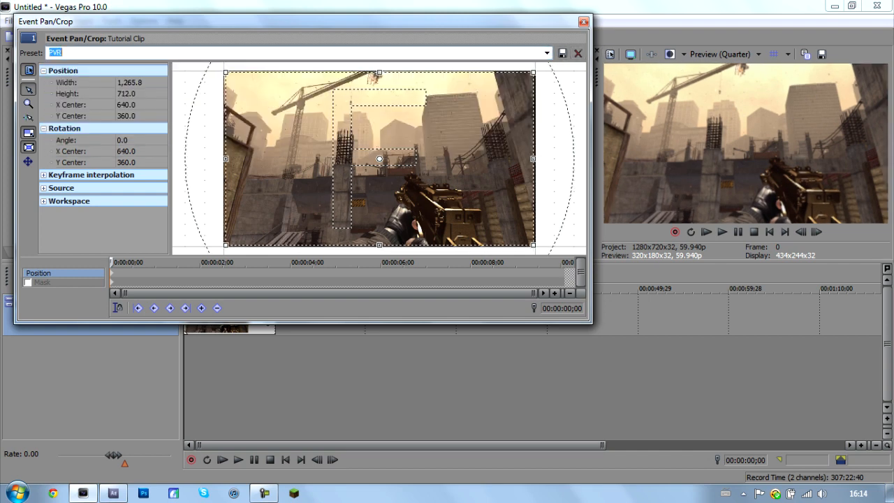
drag(533, 72, 535, 71)
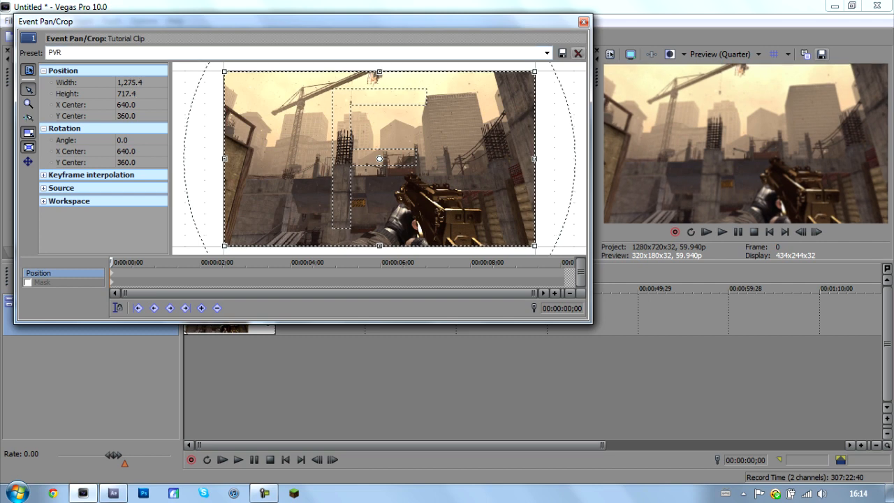
click(547, 53)
click(53, 107)
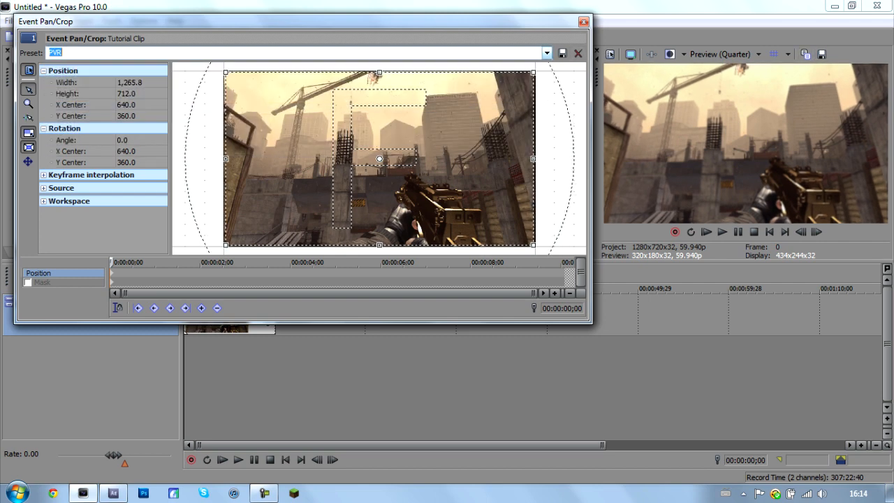
click(584, 22)
- Set the video event's properties to Disable resample and turn off Maintain aspect ratio
right_click(234, 314)
click(271, 474)
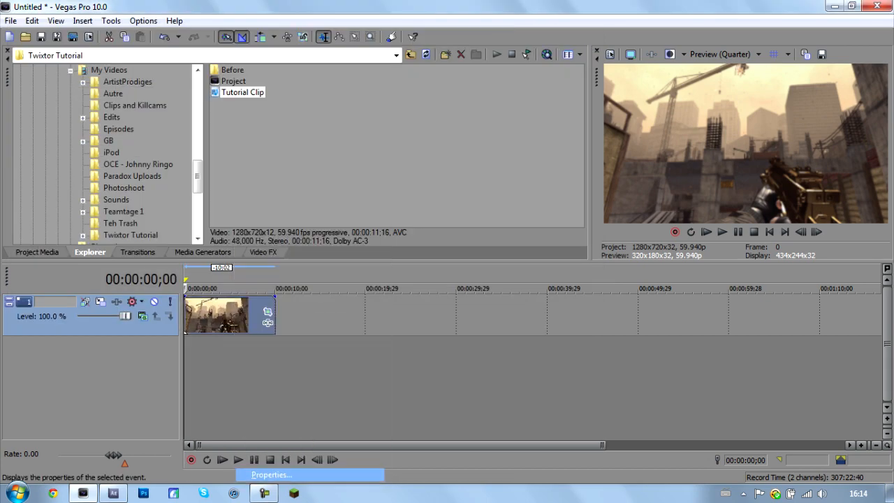
click(348, 211)
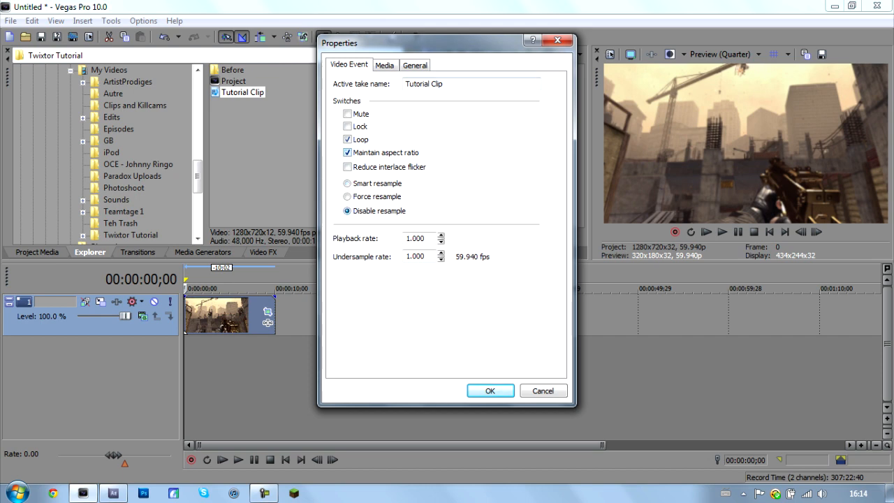
click(347, 153)
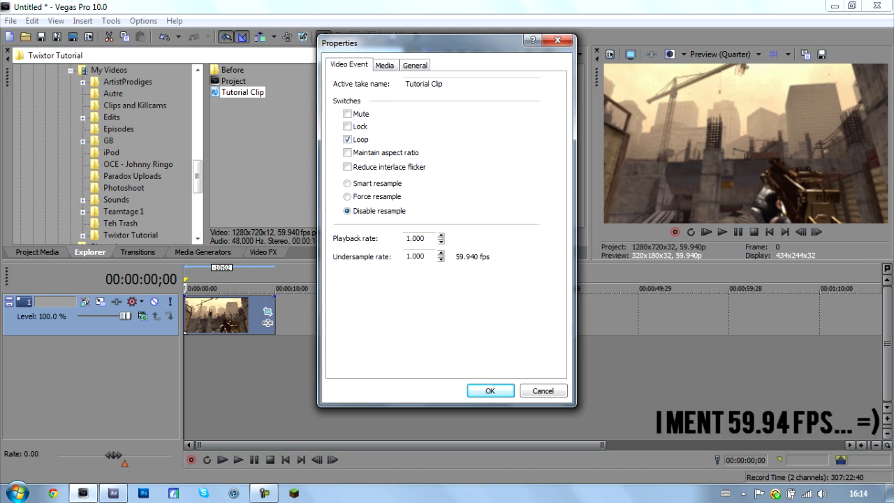
key(Return)
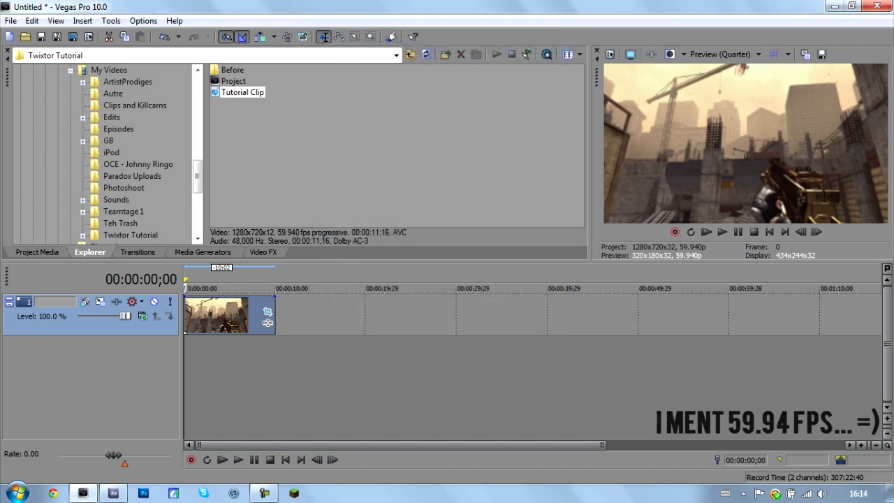
- Mark the whole clip, from 0 to 00:00:10;02, as the loop region and set the preview quality to Best (Full)
drag(270, 287, 184, 288)
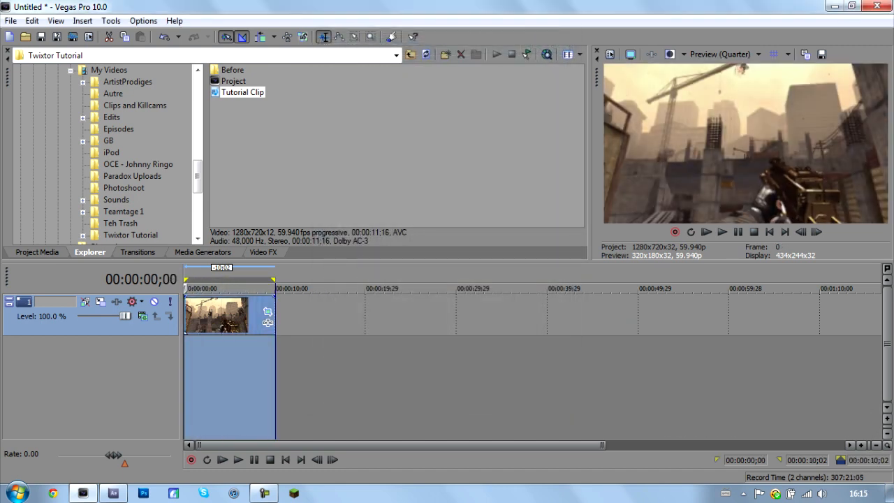
click(723, 55)
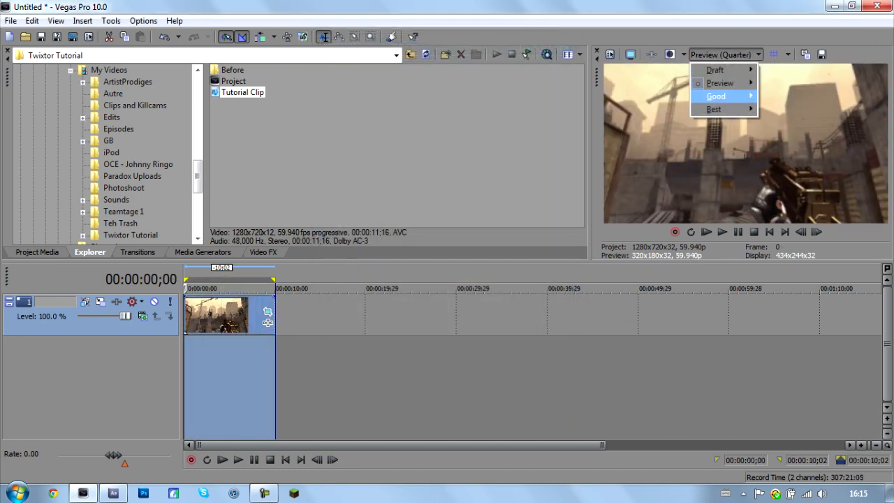
mouse_move(716, 109)
click(779, 122)
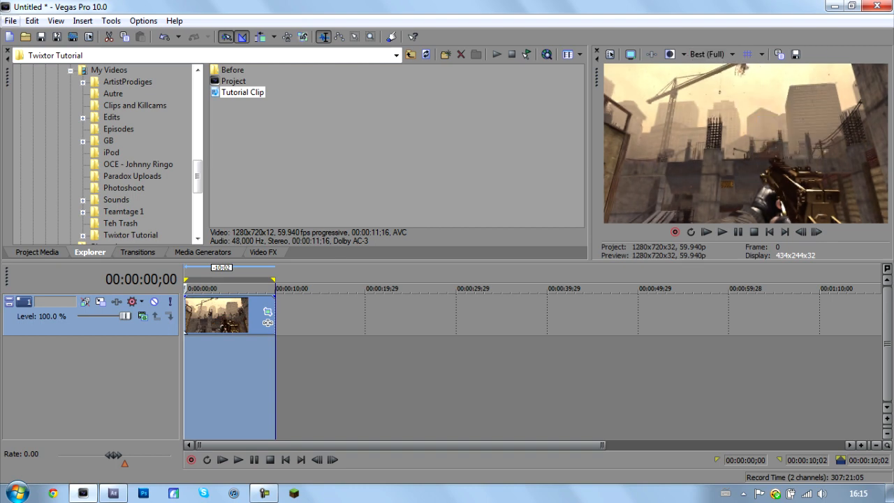
- Set up a render to the Desktop named Tutorial in MainConcept AVC/AAC (*.mp4) format
click(10, 21)
click(38, 114)
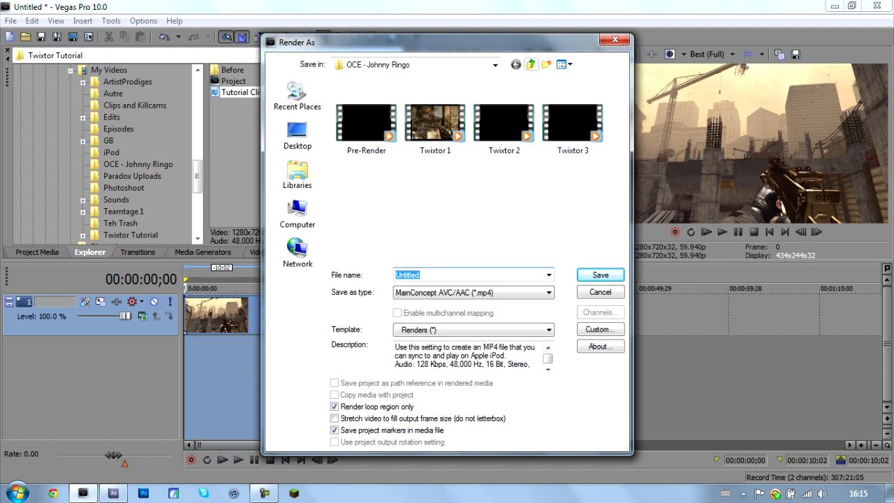
click(298, 136)
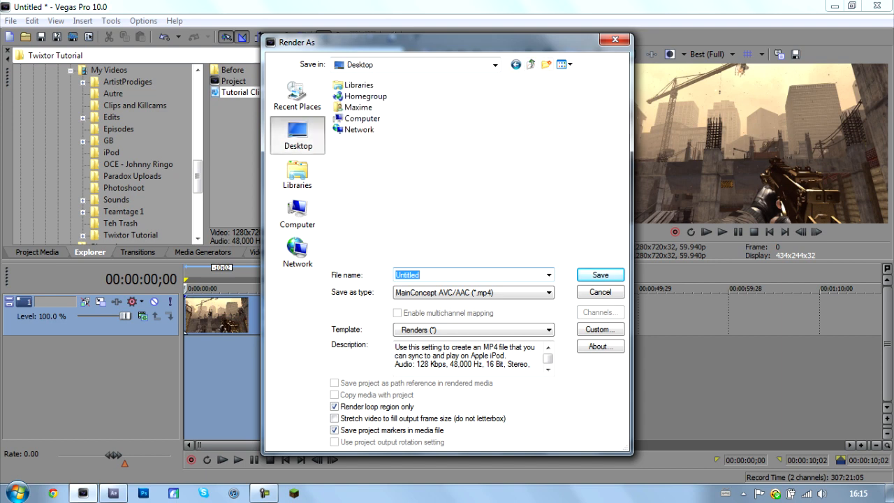
text(Tutorial)
click(600, 329)
click(567, 46)
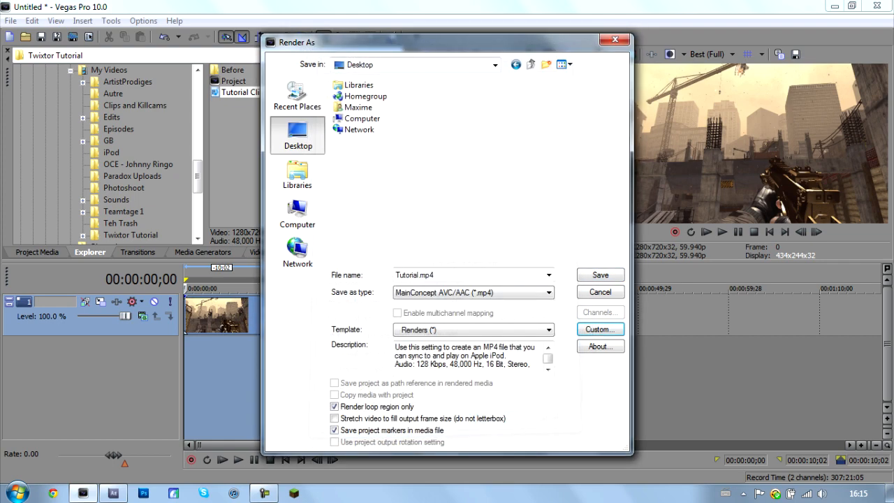
click(489, 292)
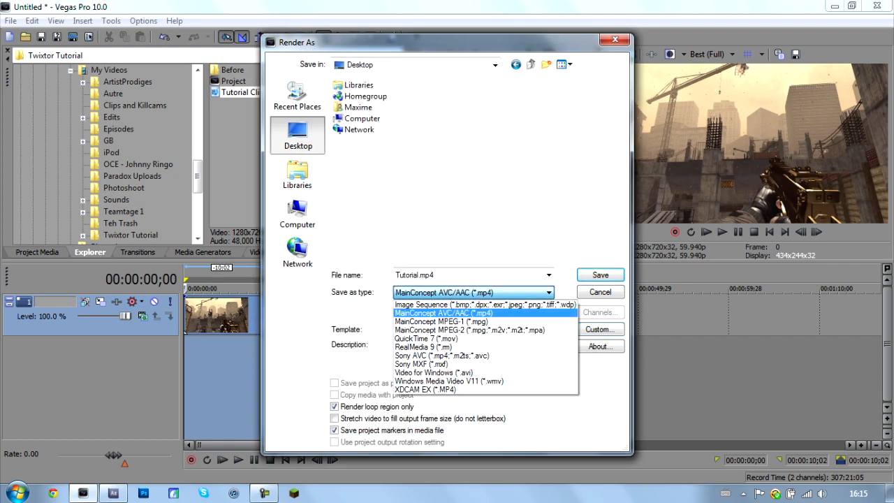
click(489, 293)
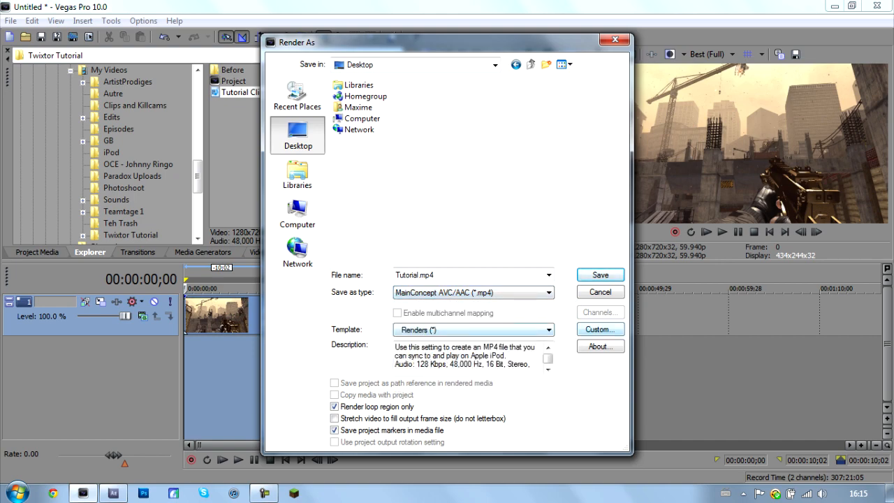
- Review the render template's custom video and audio settings, choosing Best video rendering quality and Use Project Settings for stereoscopic 3D mode
click(600, 329)
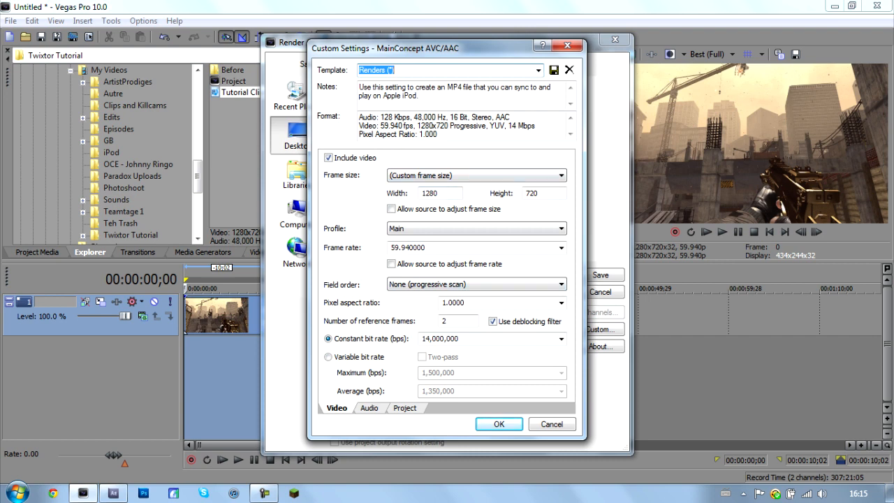
click(369, 408)
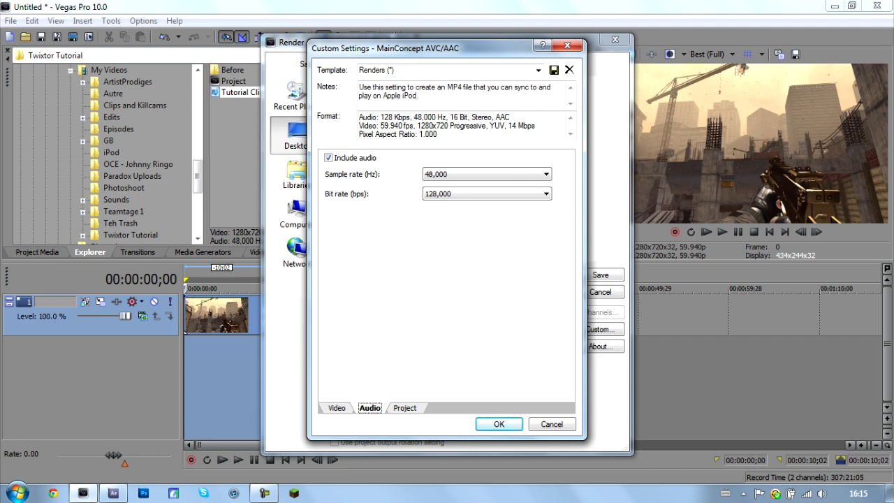
click(405, 408)
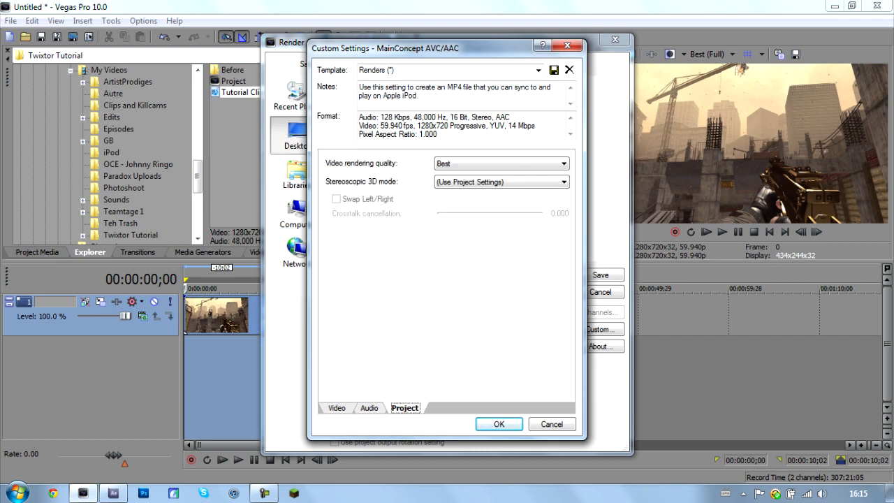
click(501, 164)
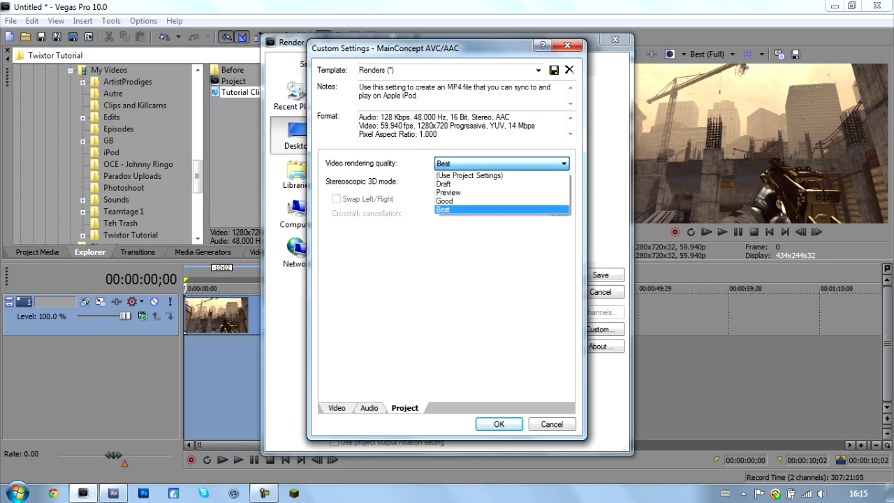
click(489, 209)
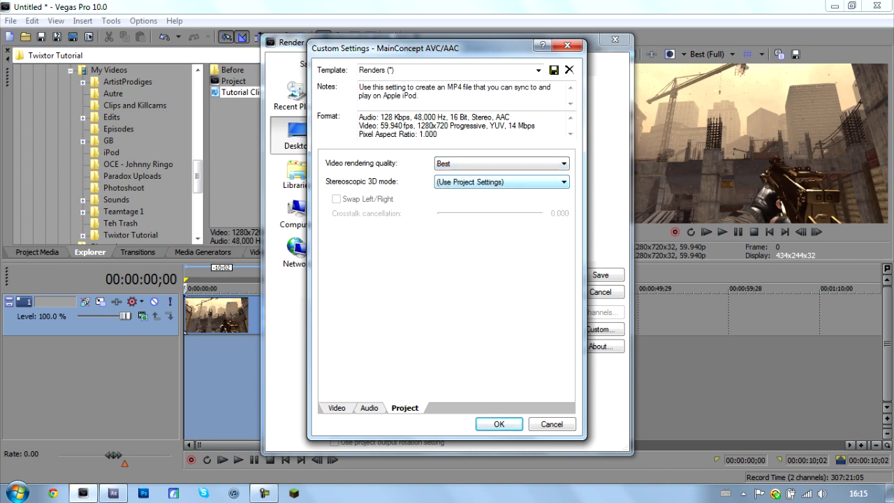
click(501, 182)
click(489, 193)
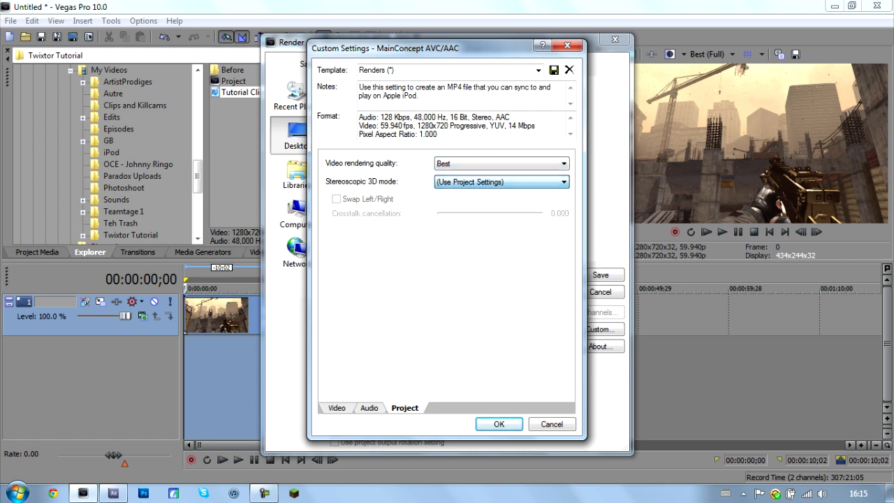
key(Return)
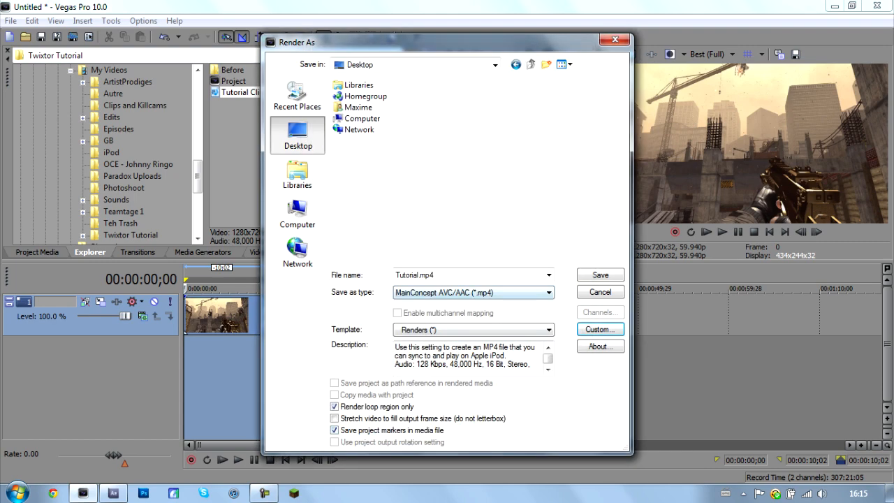
key(Return)
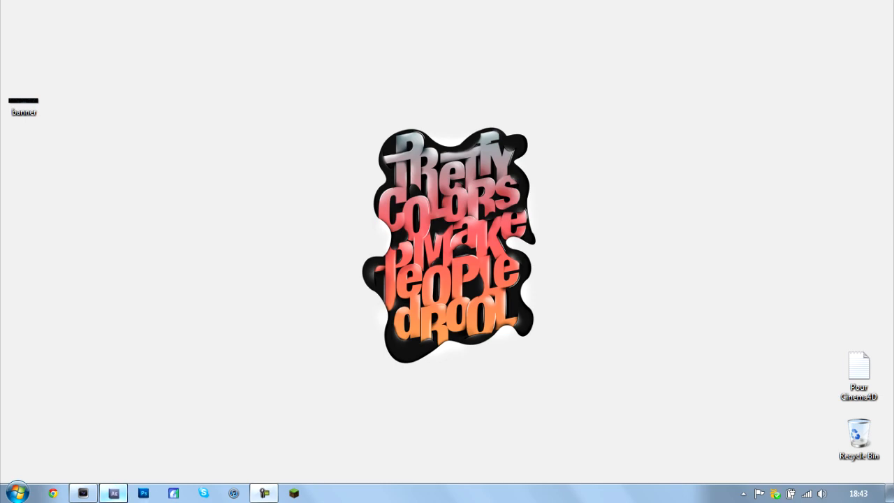
- Switch to After Effects and start a new 1280 x 720 composition with a frame rate of 59.94 frames per second
click(113, 493)
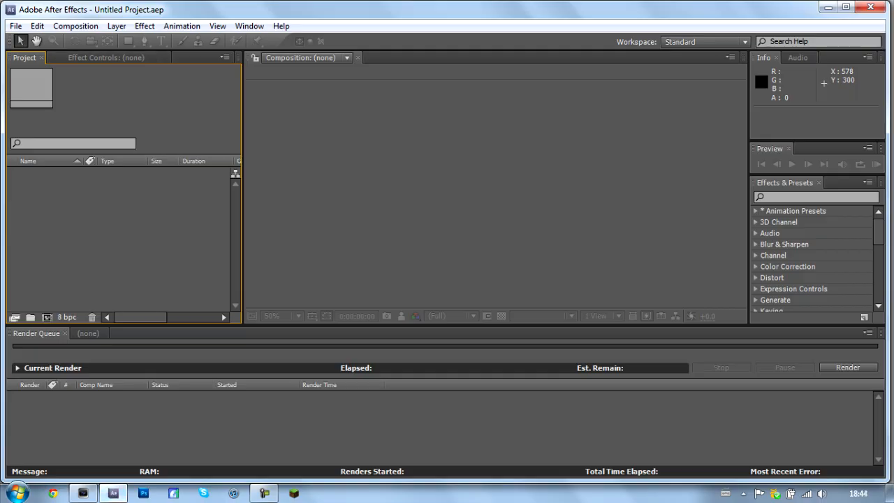
click(75, 26)
click(105, 41)
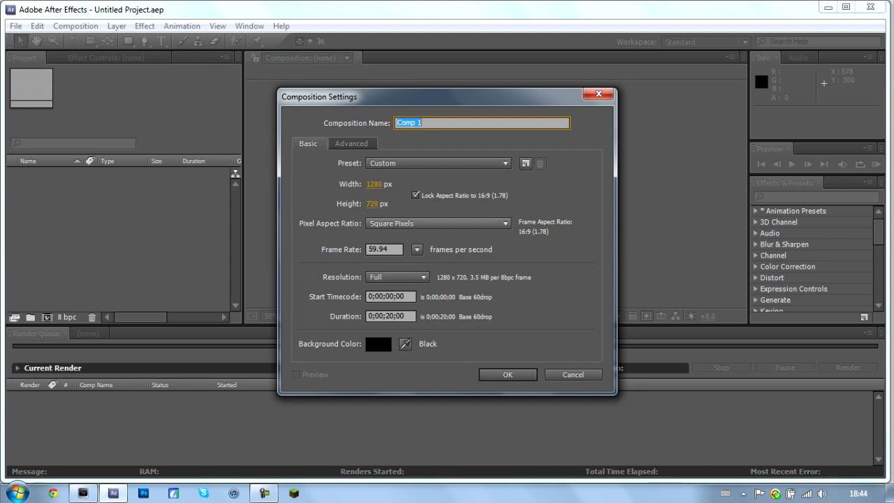
drag(393, 250, 368, 250)
click(391, 249)
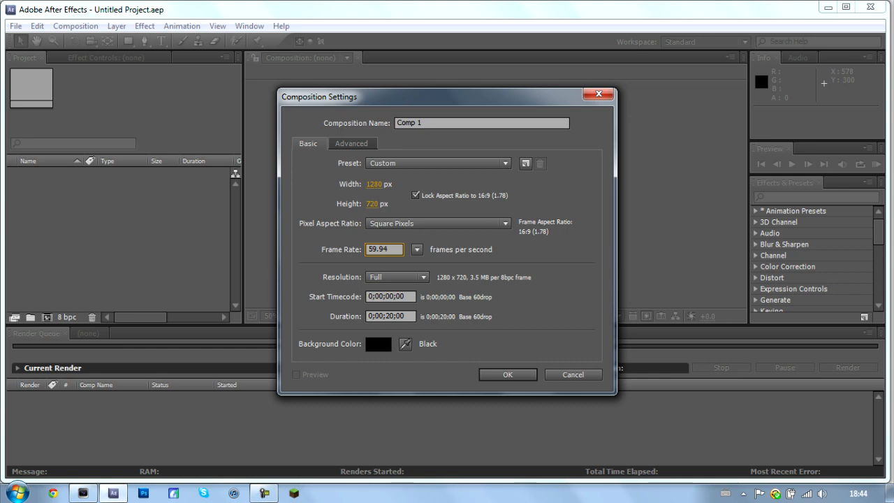
double_click(379, 249)
click(453, 261)
- Give the new composition Full resolution and a duration of 0;00;20;00, and create it
click(397, 277)
click(395, 292)
click(397, 277)
click(395, 292)
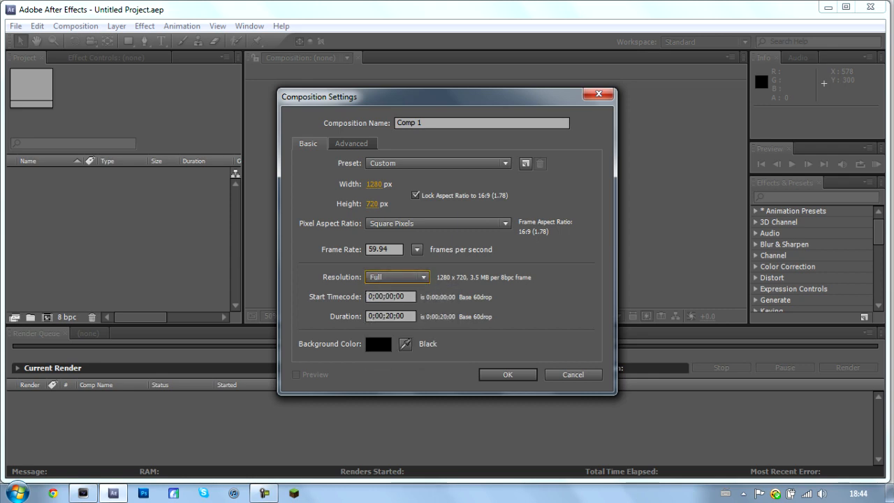
drag(406, 317, 368, 317)
click(450, 330)
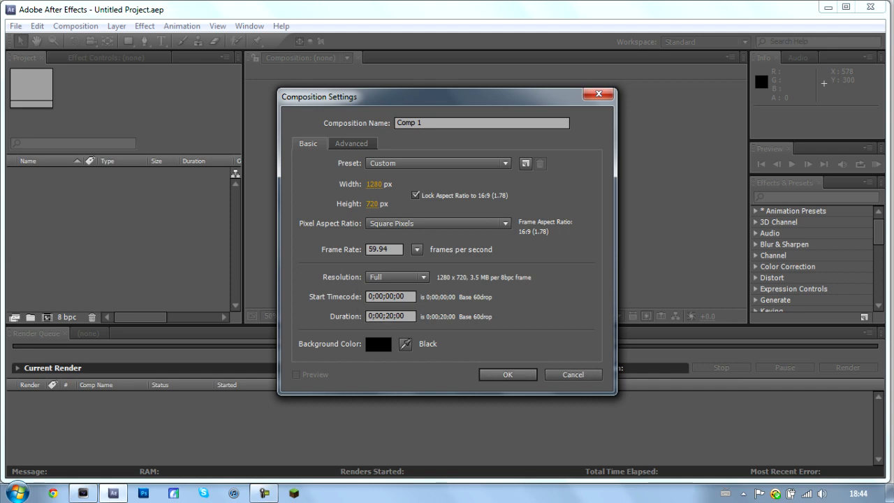
click(508, 374)
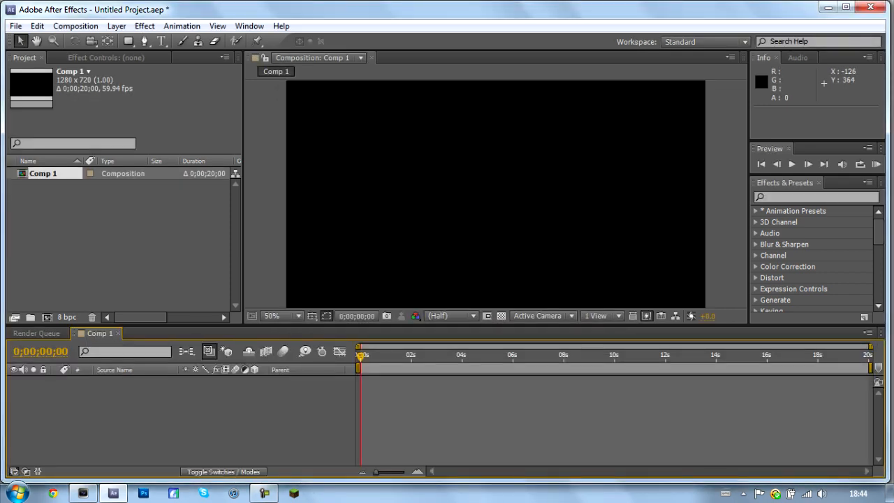
- Try to import Tutorial Clip from the Twixtor Tutorial folder
key(ctrl+i)
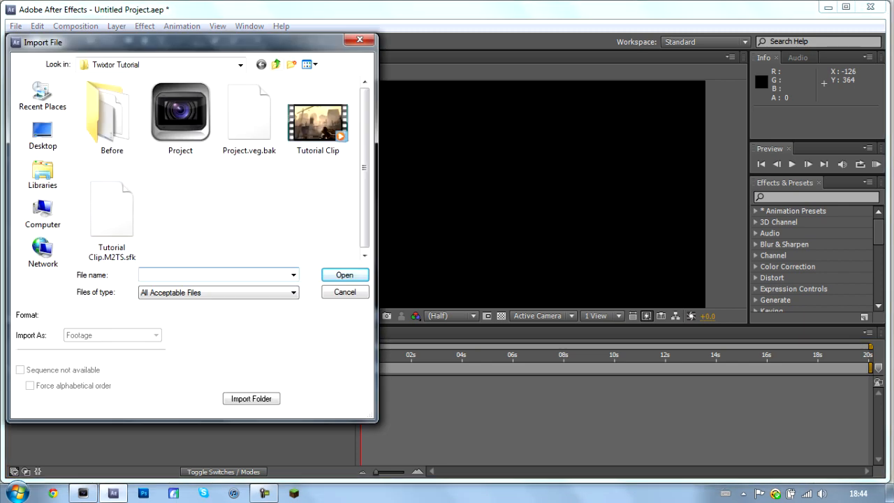
click(276, 64)
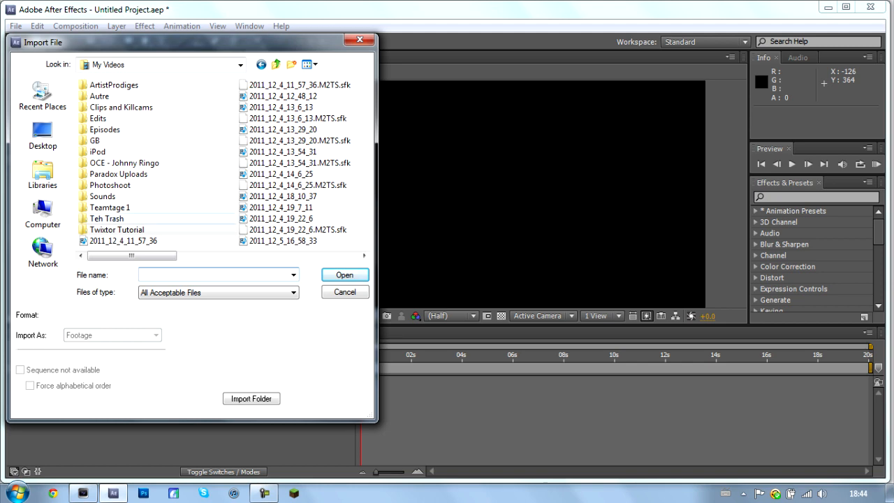
double_click(117, 229)
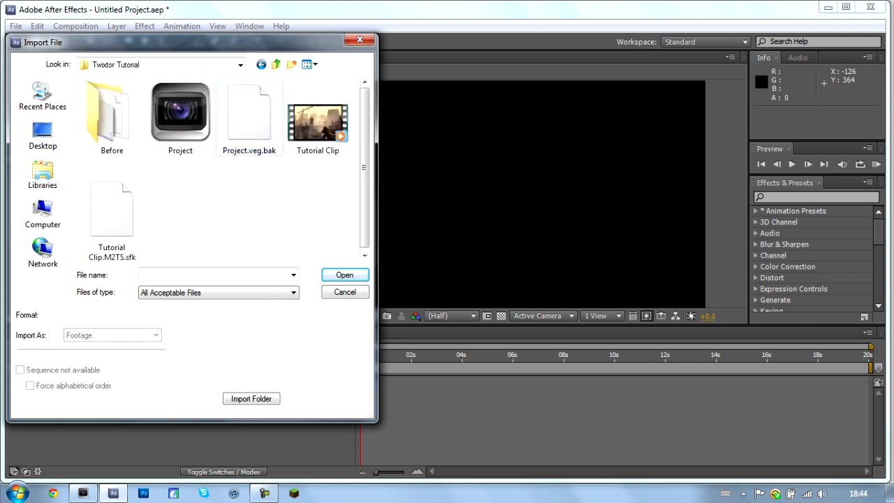
double_click(318, 118)
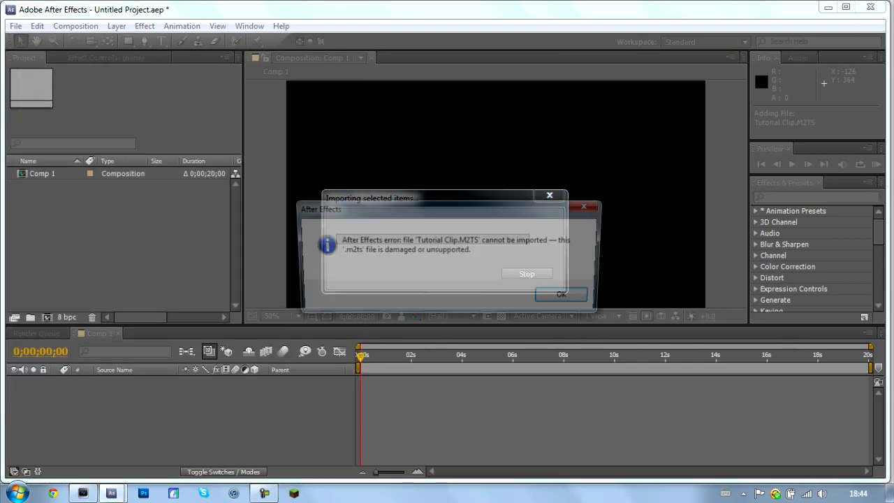
click(568, 298)
- Import the To Twixtor.mp4 clip from the Before folder and add it as a layer in Comp 1
double_click(133, 251)
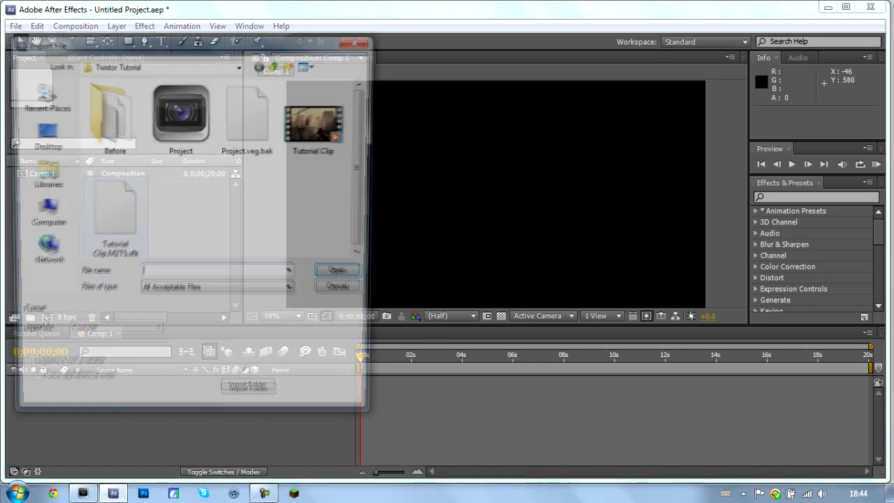
double_click(111, 115)
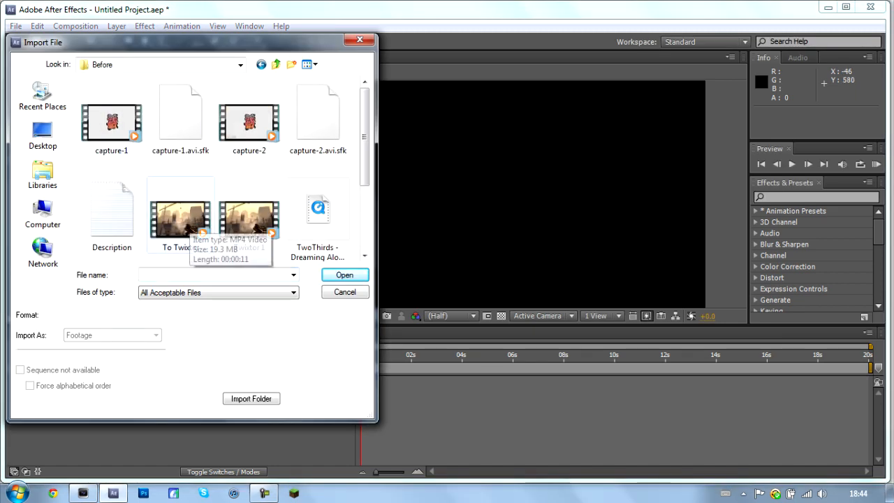
double_click(183, 220)
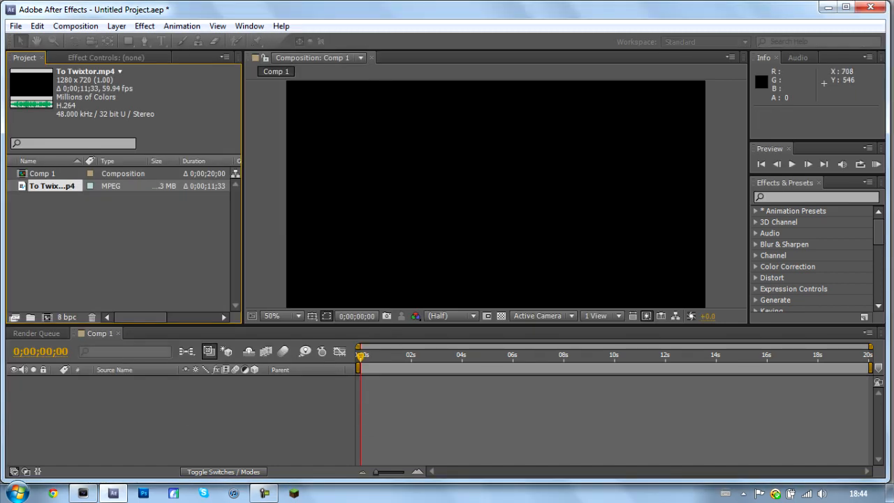
drag(53, 185, 77, 419)
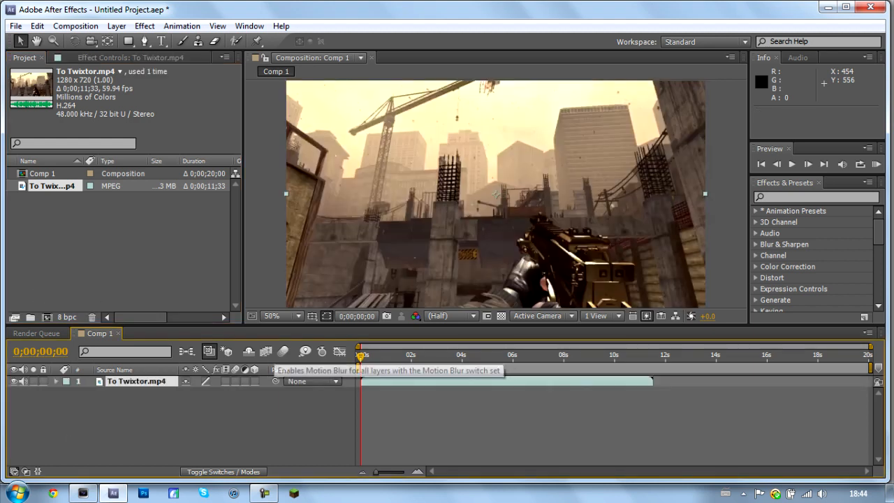
- Enable frame blending for the composition and turn on time remapping for the To Twixtor.mp4 layer
click(266, 351)
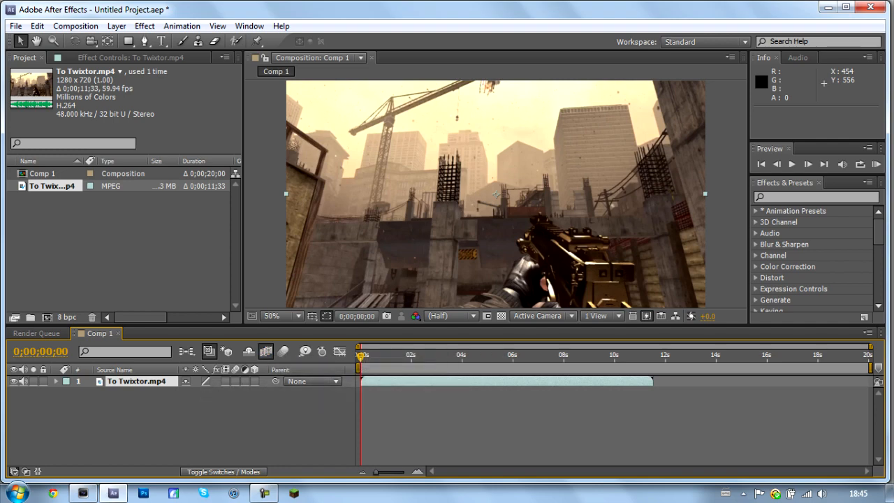
right_click(144, 380)
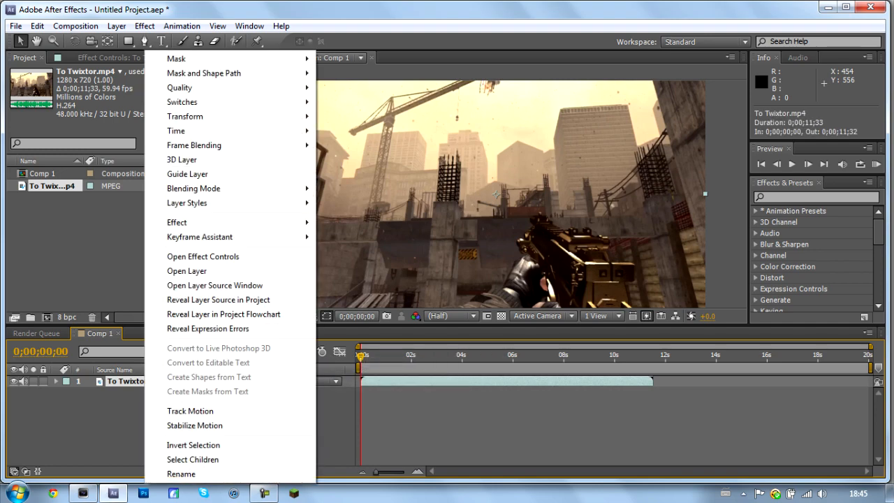
click(118, 419)
click(136, 381)
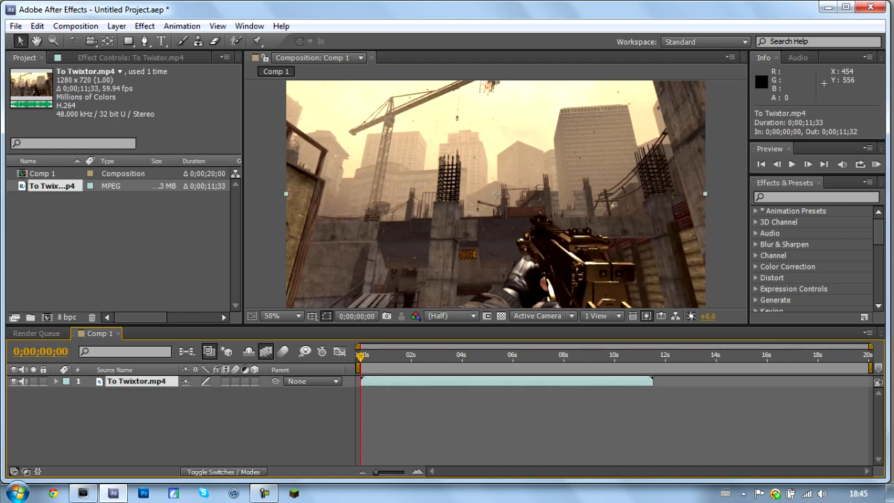
right_click(139, 382)
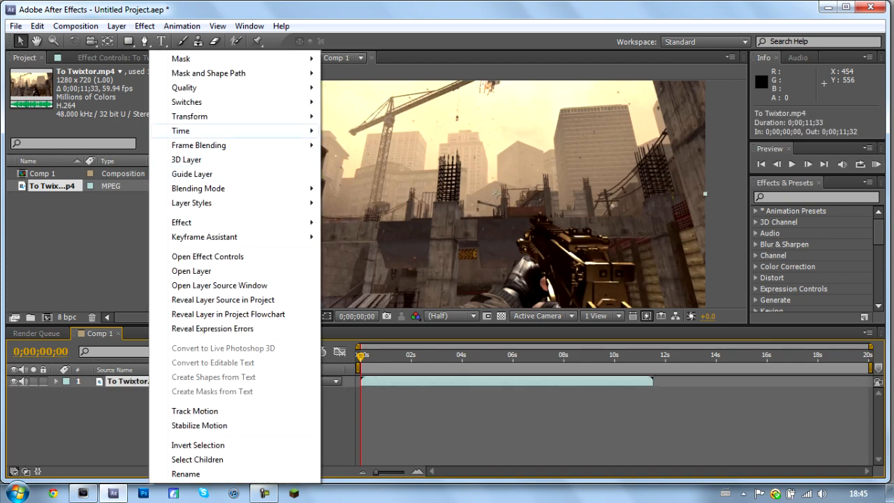
mouse_move(210, 131)
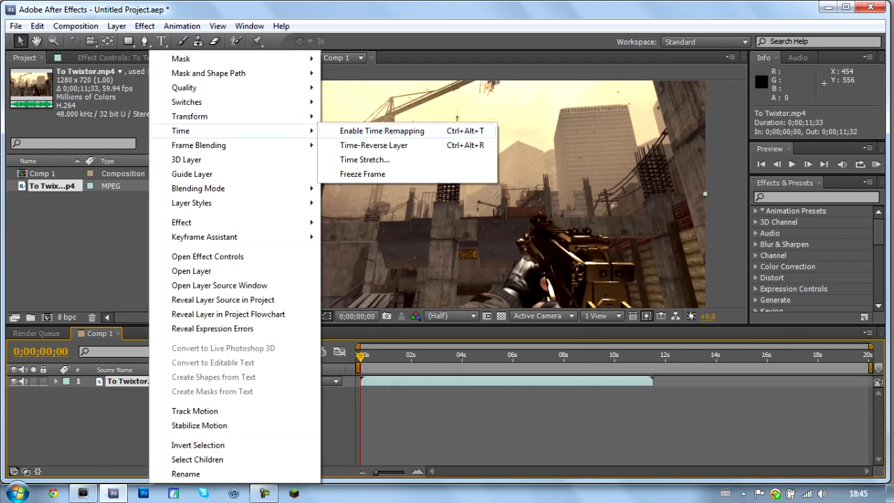
click(382, 131)
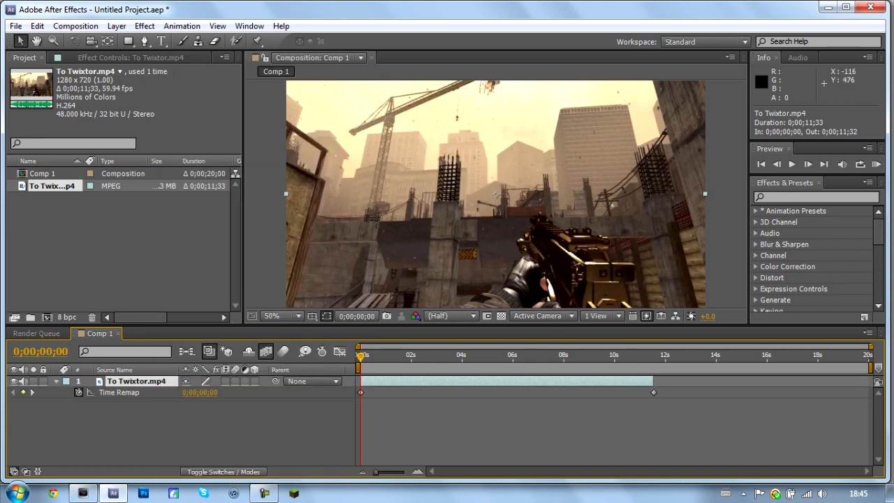
- Try extending the clip layer's end to about 0;00;14;48 and undo the extension
drag(652, 381, 736, 380)
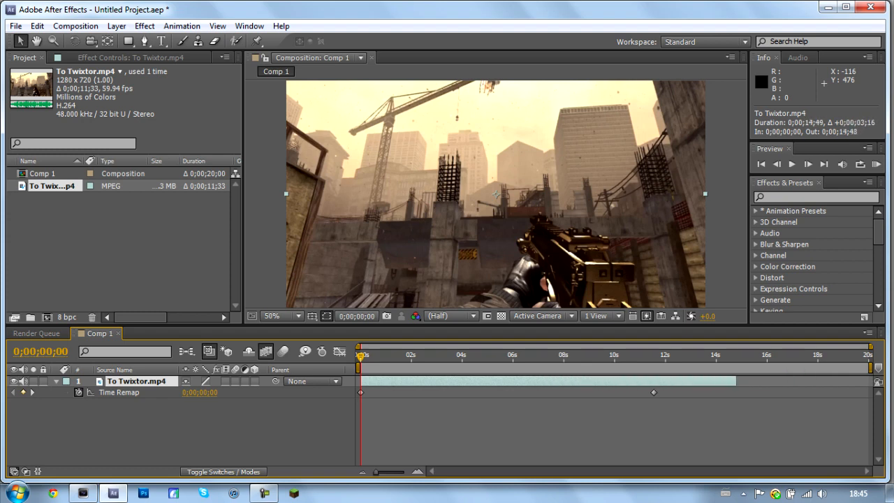
key(ctrl+z)
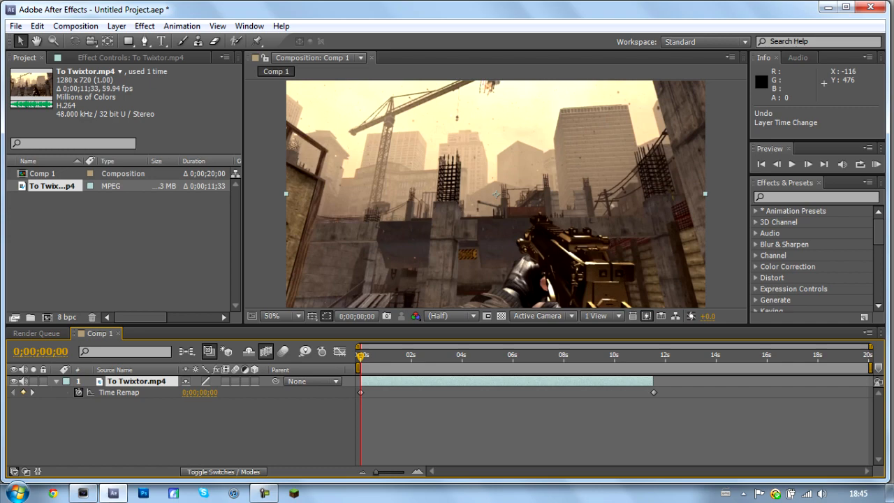
- Set the To Twixtor.mp4 layer's frame blending to Pixel Motion
right_click(140, 381)
mouse_move(195, 145)
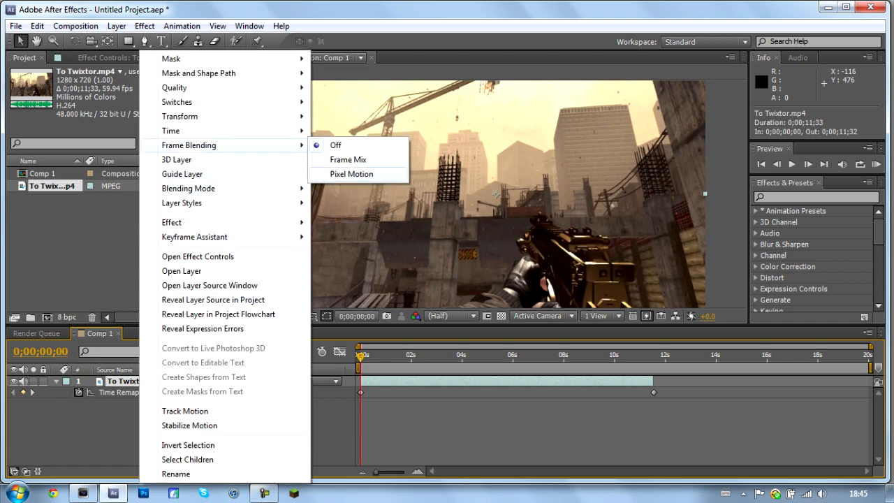
click(351, 174)
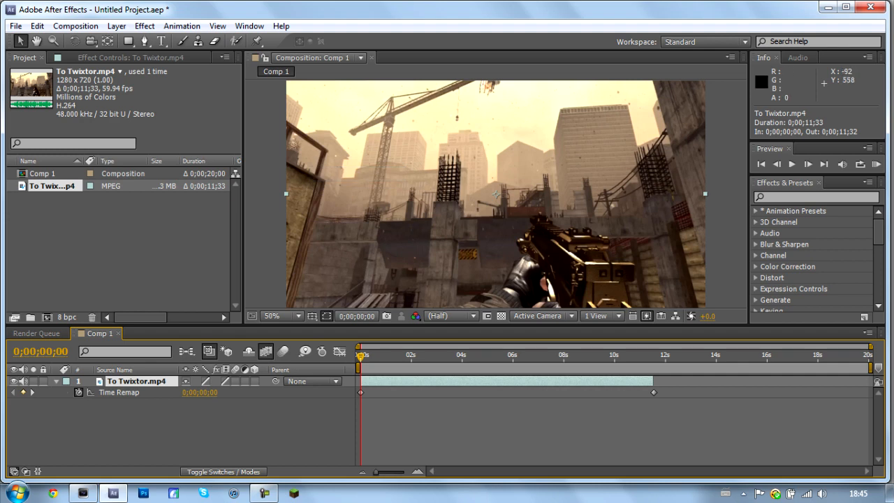
- Search the effects for Twixtor and apply Twixtor Pro to the To Twixtor.mp4 layer
click(830, 197)
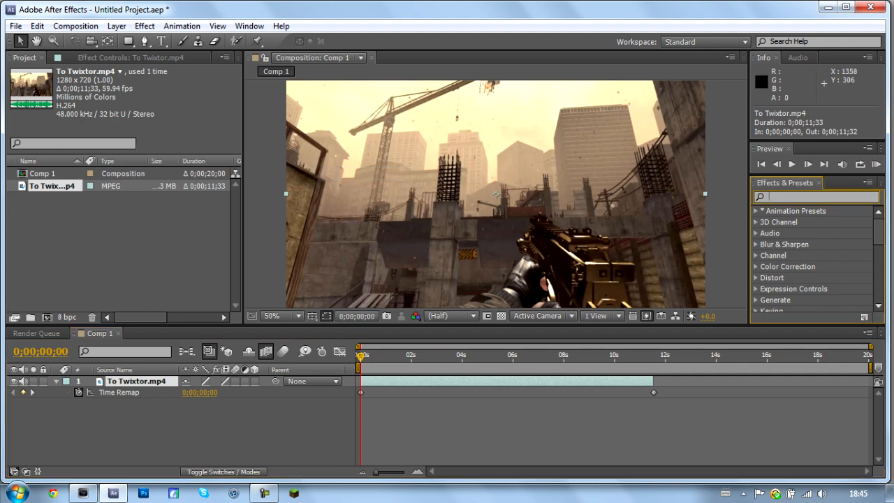
text(Twixtor)
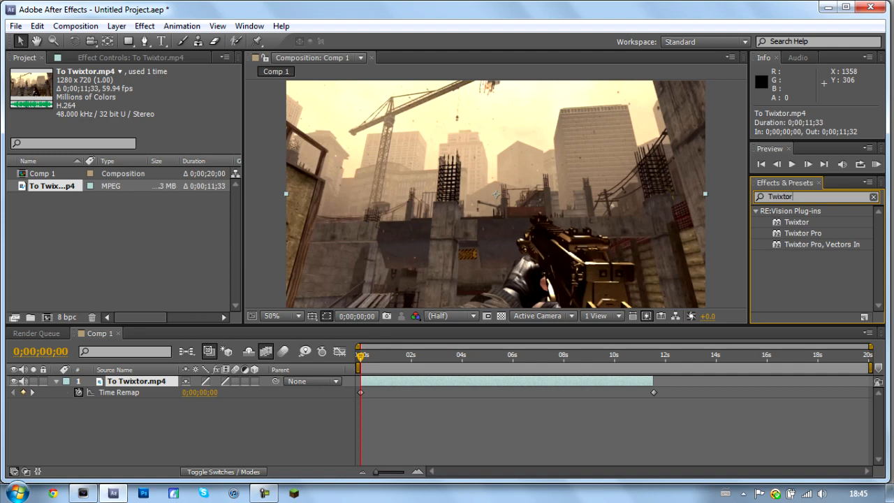
drag(816, 233, 137, 381)
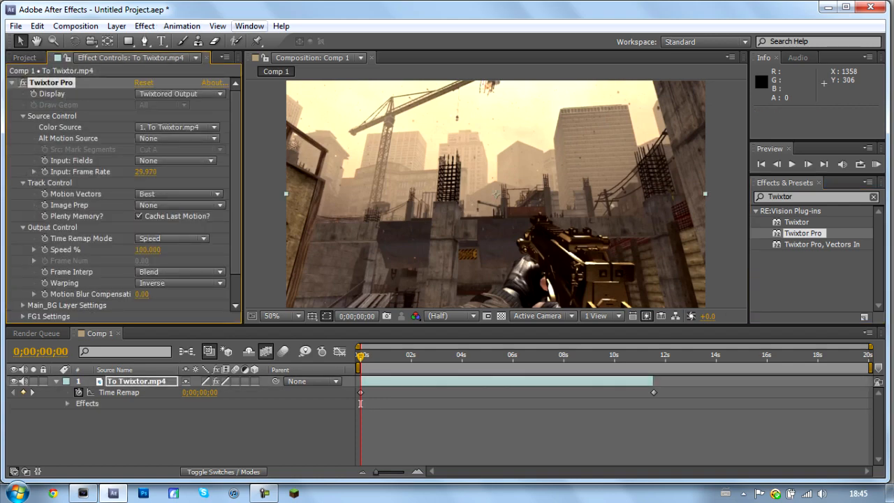
- Choose the Standard workspace layout
click(249, 26)
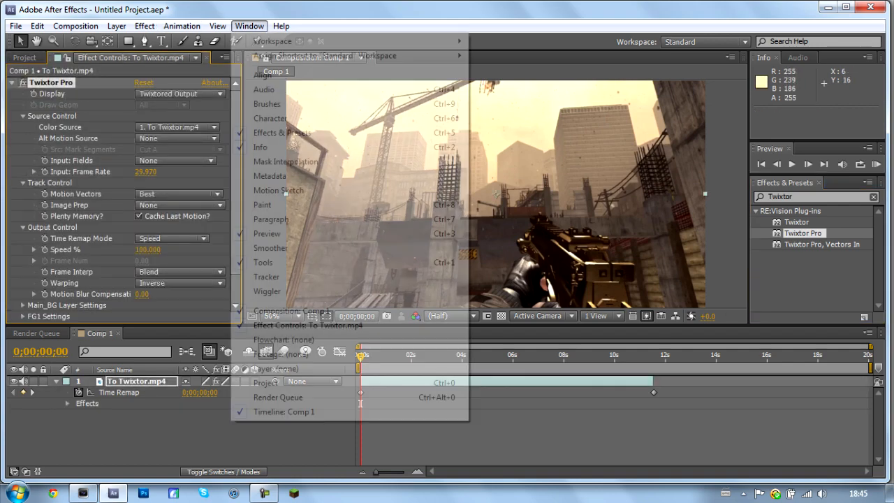
mouse_move(272, 41)
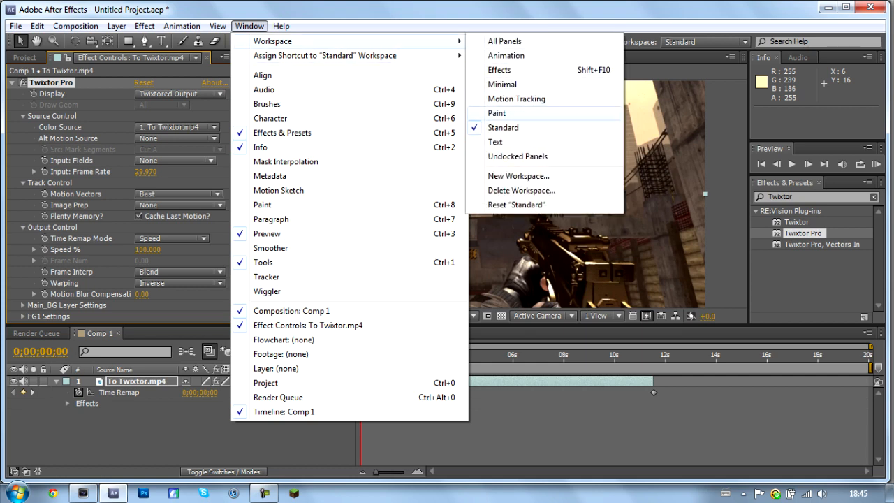
click(503, 127)
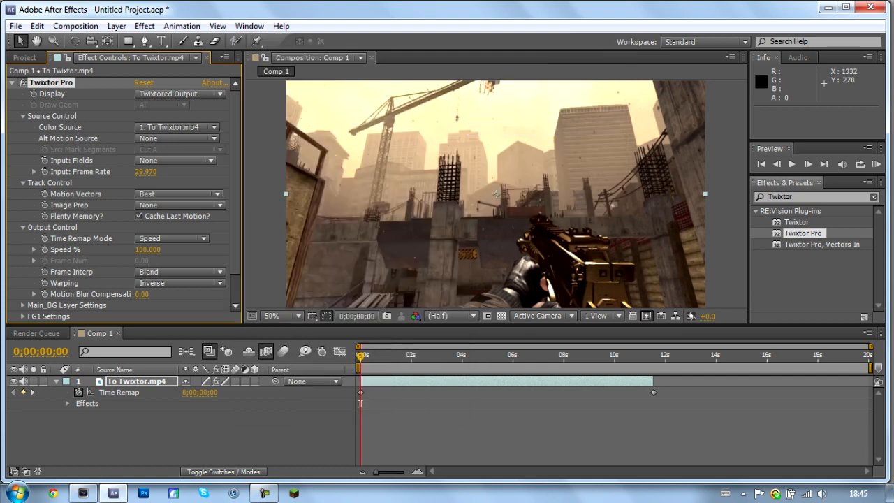
- Set Twixtor Pro's input frame rate to 59.94
click(146, 171)
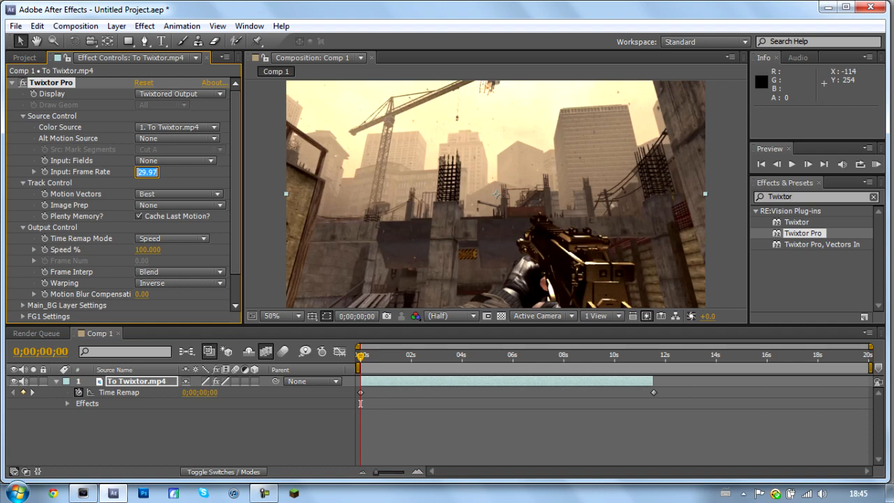
key(Return)
click(146, 172)
text(59.94)
key(Return)
- Enable keyframing for Twixtor Pro's Speed % at 0;00;00;00 and set Warping to Inverse w/ Smart Blend
click(45, 249)
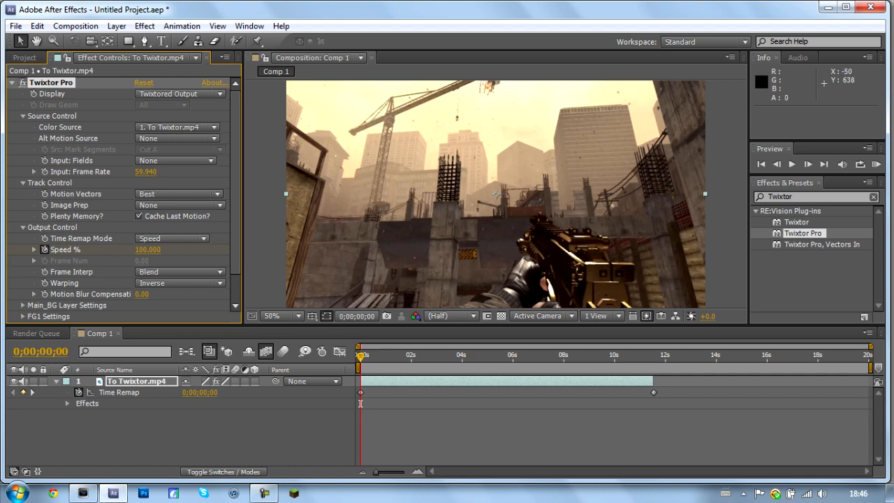
click(181, 283)
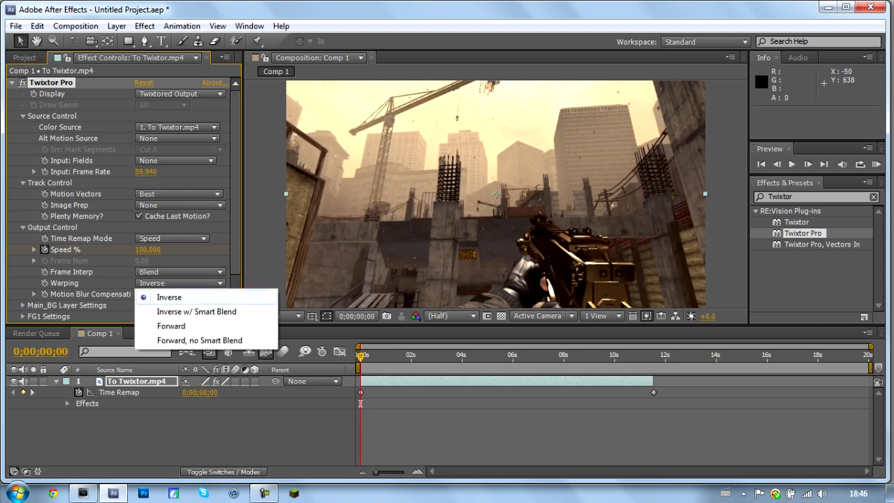
click(196, 311)
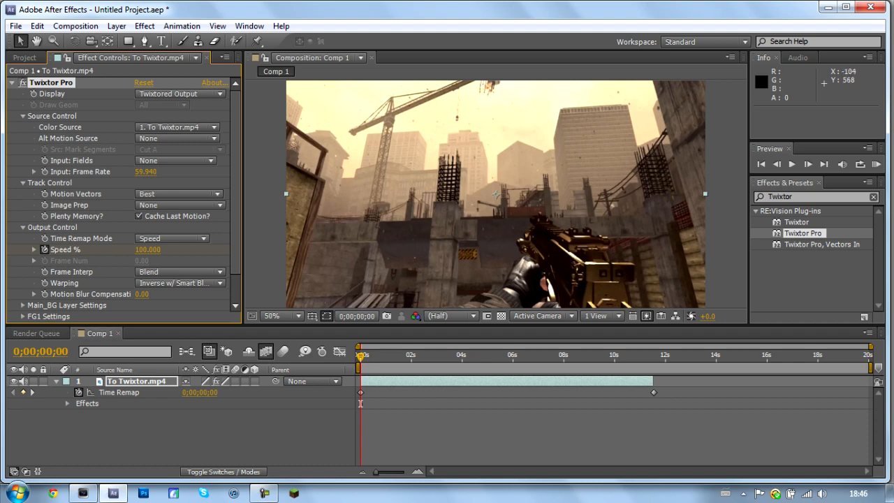
- Reveal the Output Control properties of Twixtor Pro under the To Twixtor.mp4 layer in the timeline
click(67, 403)
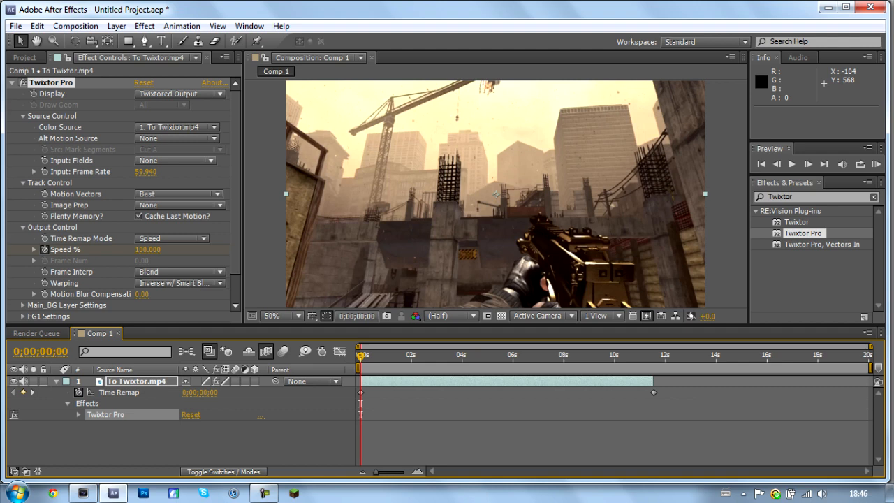
click(78, 414)
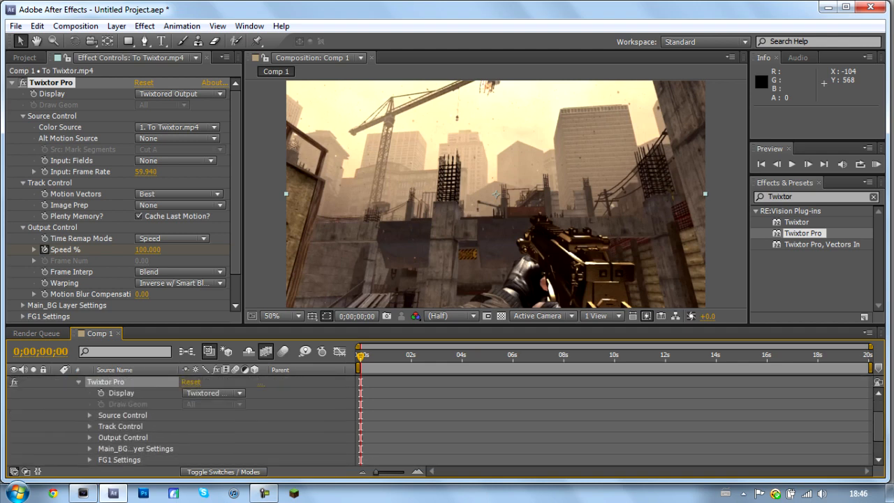
click(90, 437)
scroll(182, 419, down, 2)
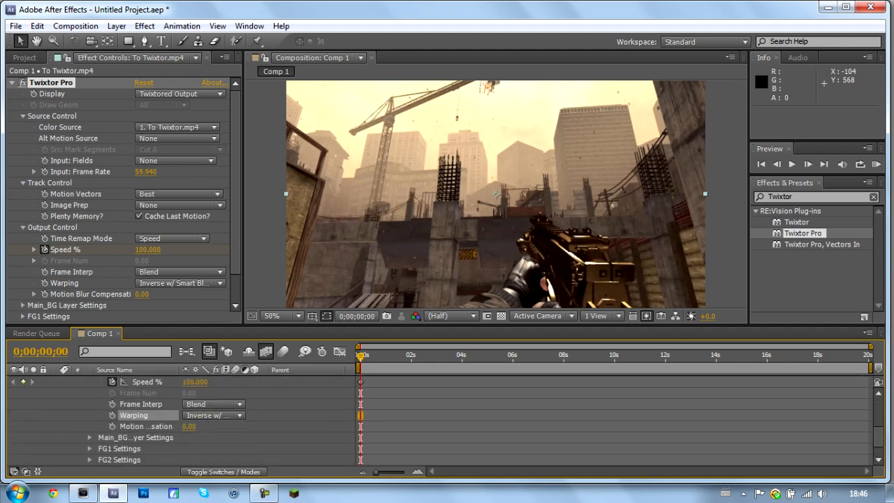
scroll(181, 419, up, 2)
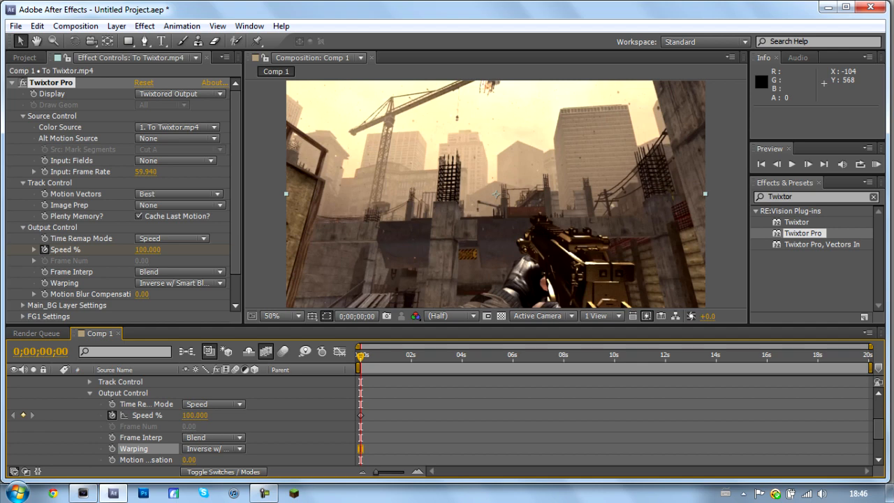
- Play to the start of the slow-motion section and add a 100% Speed % keyframe at 0;00;06;06
key(space)
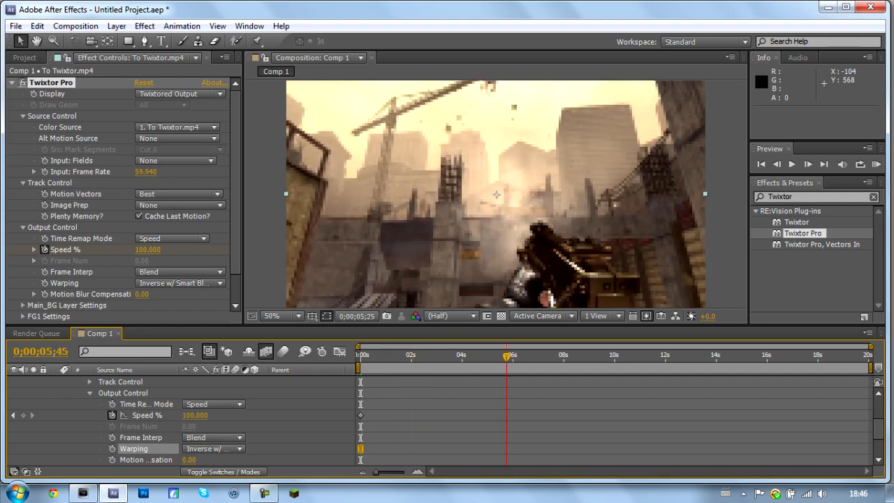
mouse_move(521, 357)
mouse_down()
mouse_move(484, 356)
mouse_move(515, 356)
mouse_up()
click(23, 416)
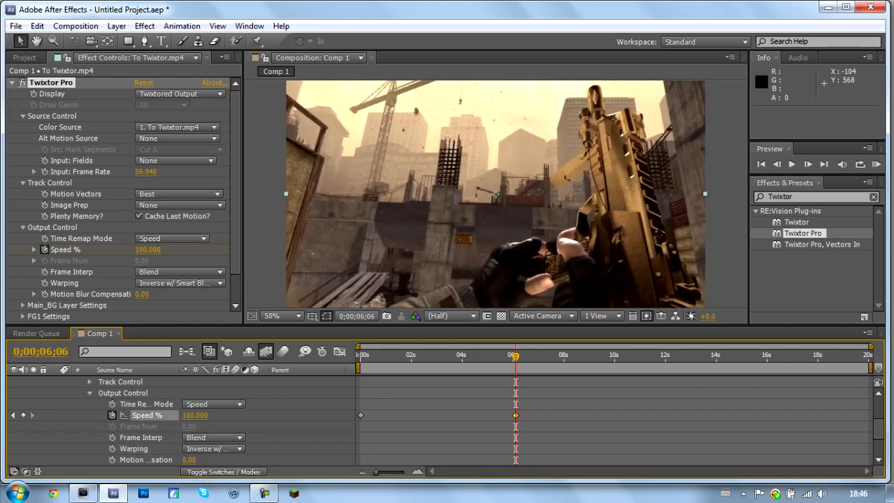
- Advance one frame to 0;00;06;07 and set Speed % to 8
click(807, 164)
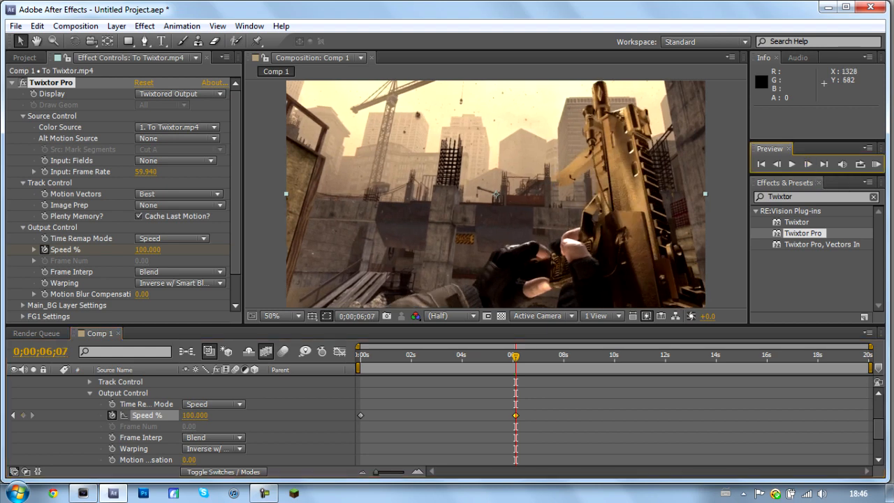
click(194, 415)
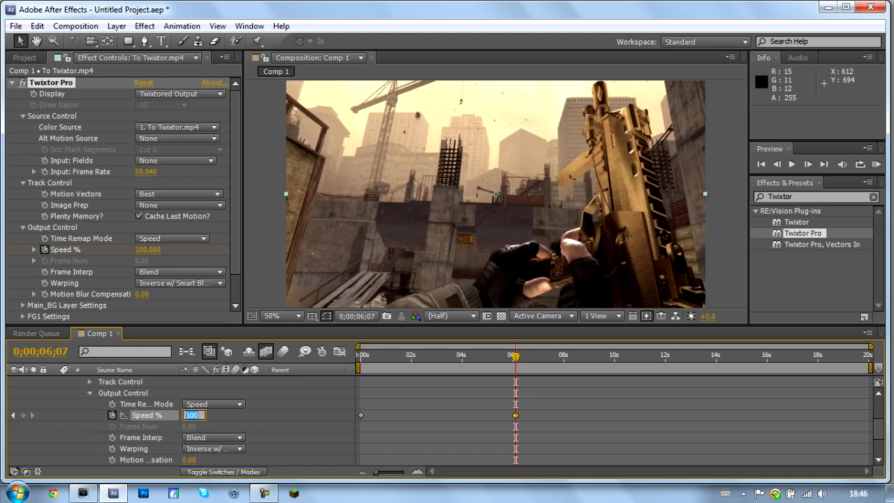
text(8)
key(Return)
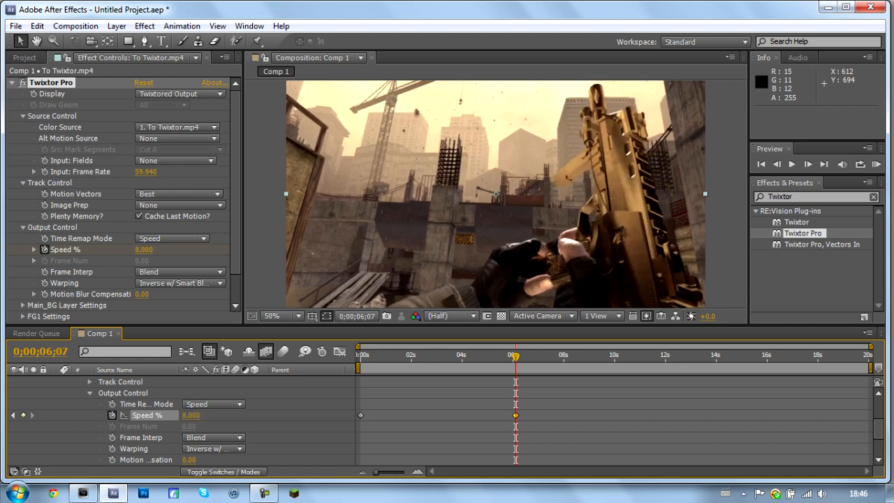
- Preview the slowed section and add an 8% Speed % keyframe at 0;00;07;39
click(792, 164)
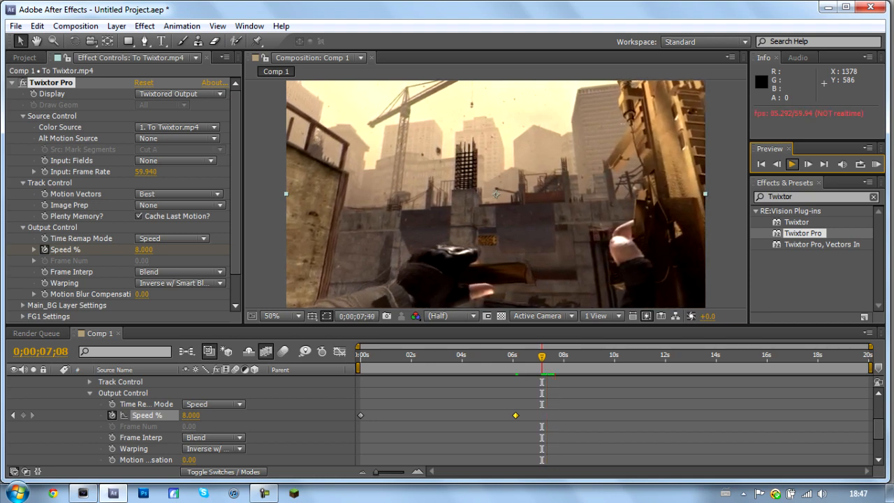
click(792, 164)
click(23, 415)
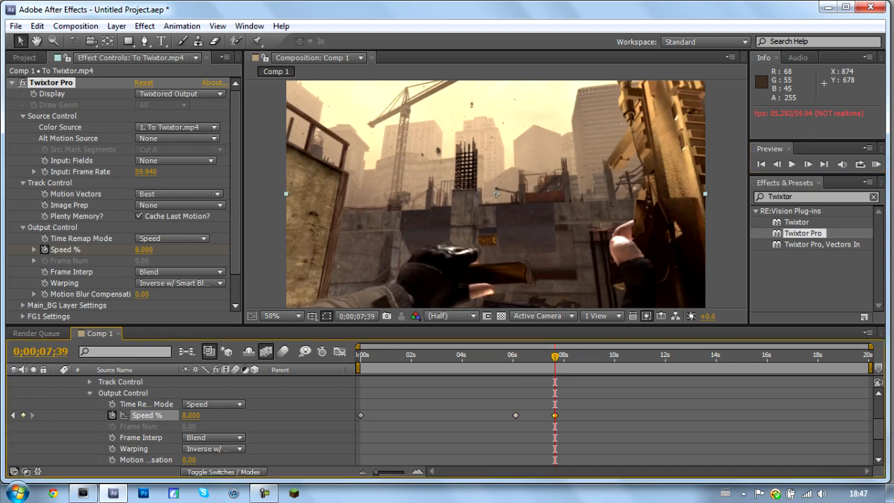
- Advance one frame to 0;00;07;40 and set Speed % to 100
click(807, 164)
click(190, 416)
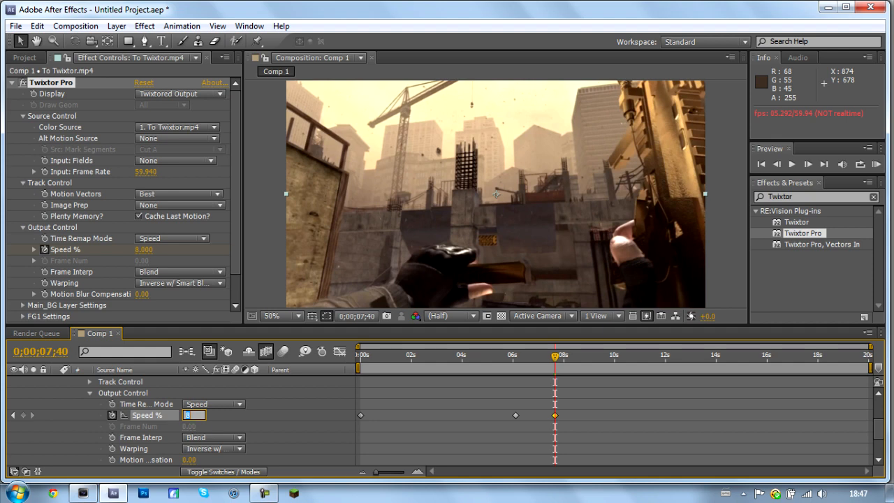
text(100)
key(Return)
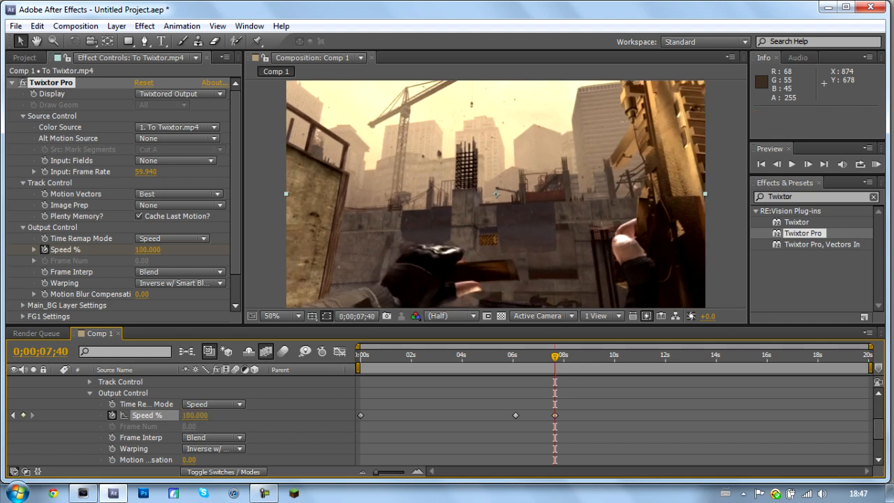
- Examine the adjacent Speed % keyframes at 0;00;07;39 and 0;00;07;40 at frame level
drag(376, 472, 403, 472)
key(Page_Up)
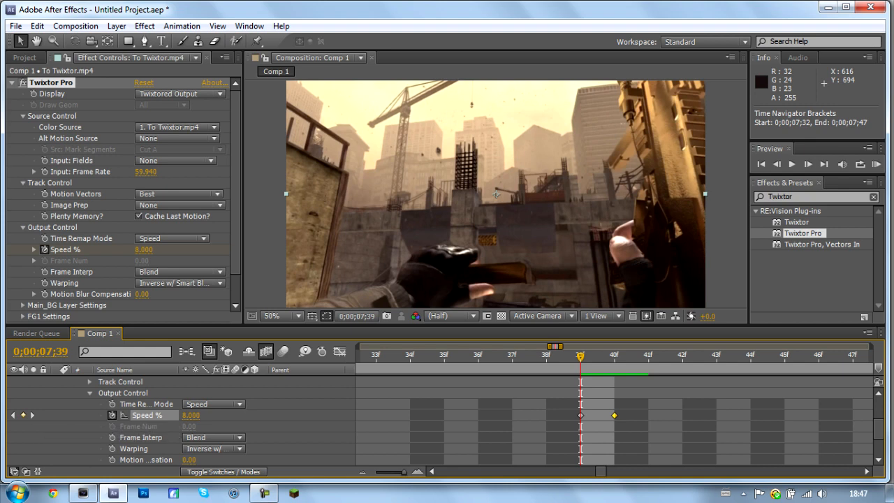
drag(381, 472, 374, 472)
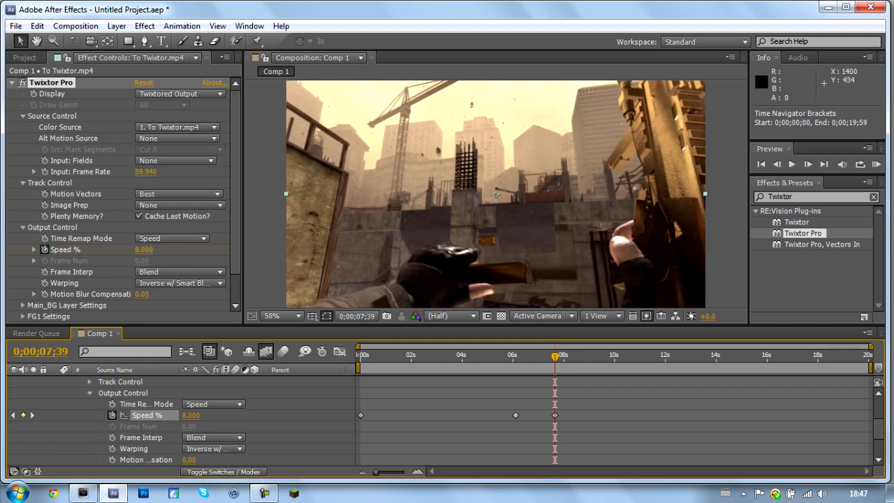
click(807, 164)
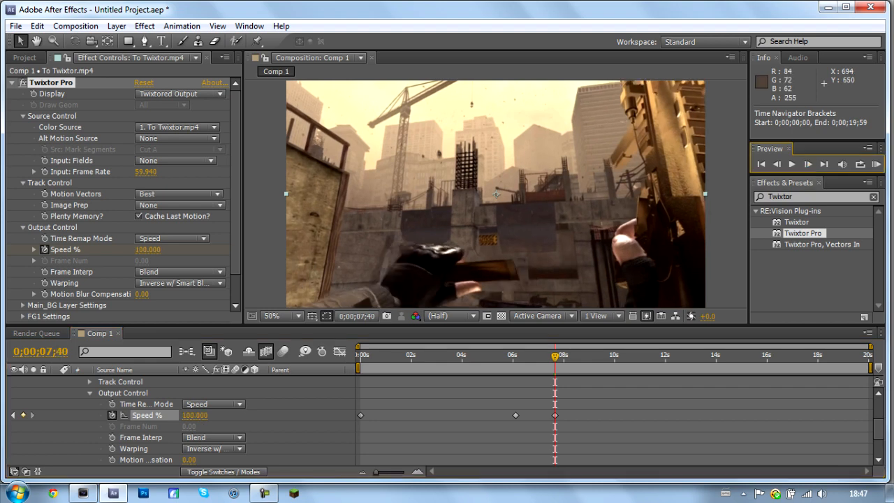
- Preview the clip up to 0;00;07;48 and extend the To Twixtor.mp4 layer's end to about 0;00;19;22
click(792, 164)
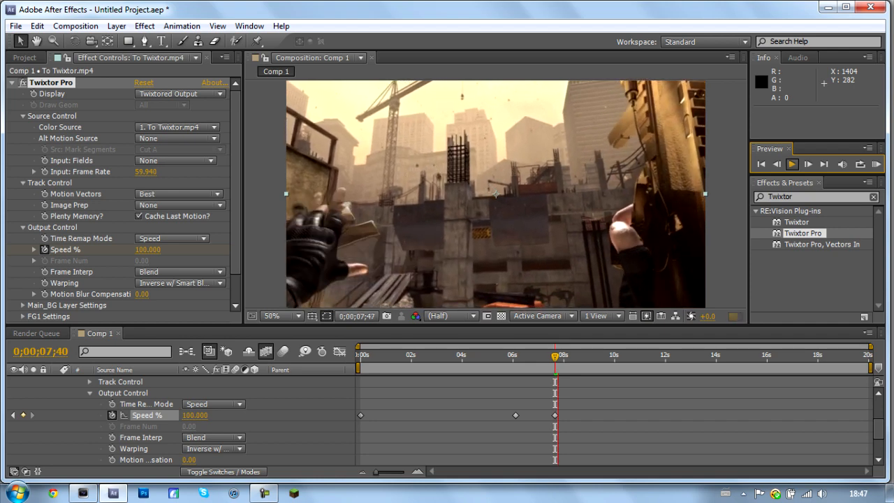
click(792, 165)
drag(878, 429, 878, 411)
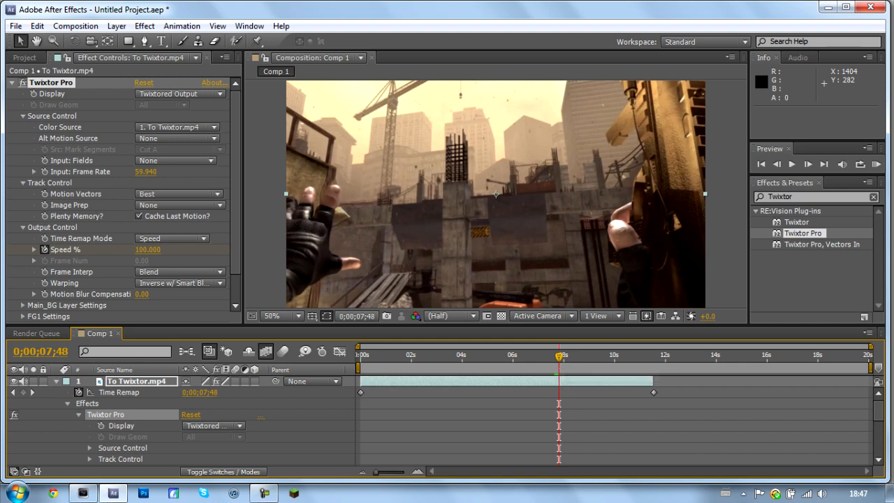
drag(653, 381, 851, 380)
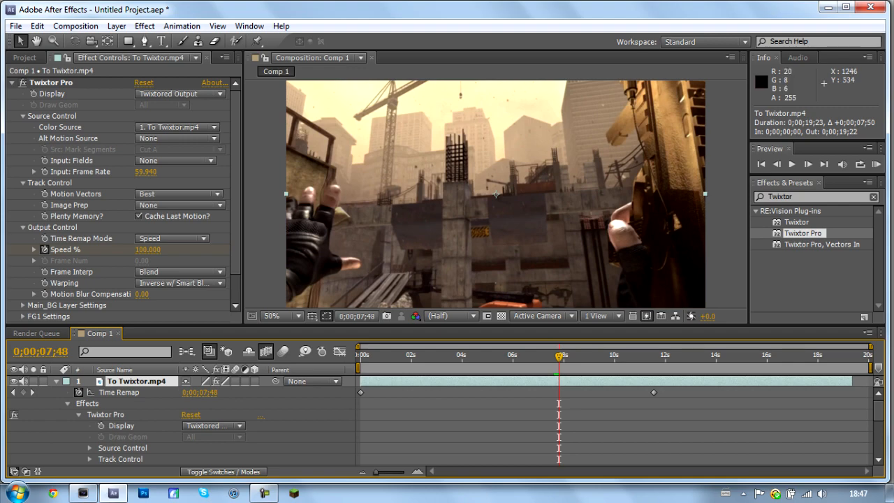
- Play on to 0;00;09;04 and add a 100% Speed % keyframe there
click(791, 164)
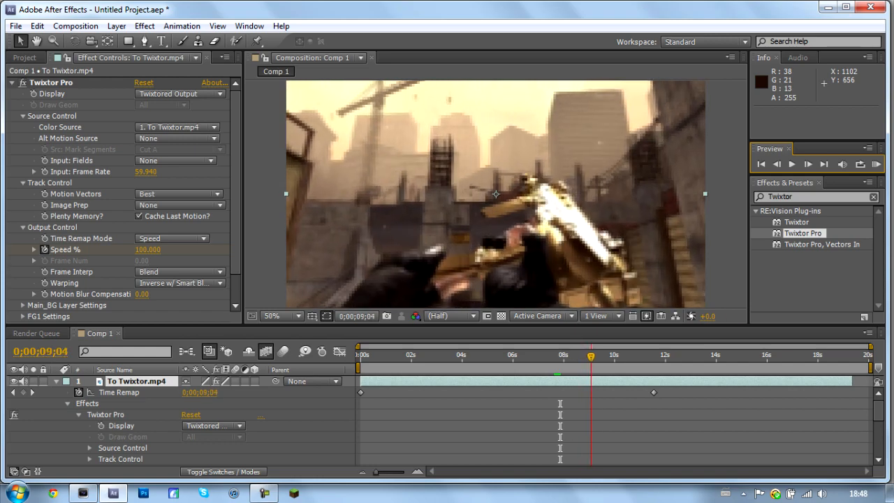
scroll(447, 420, down, 2)
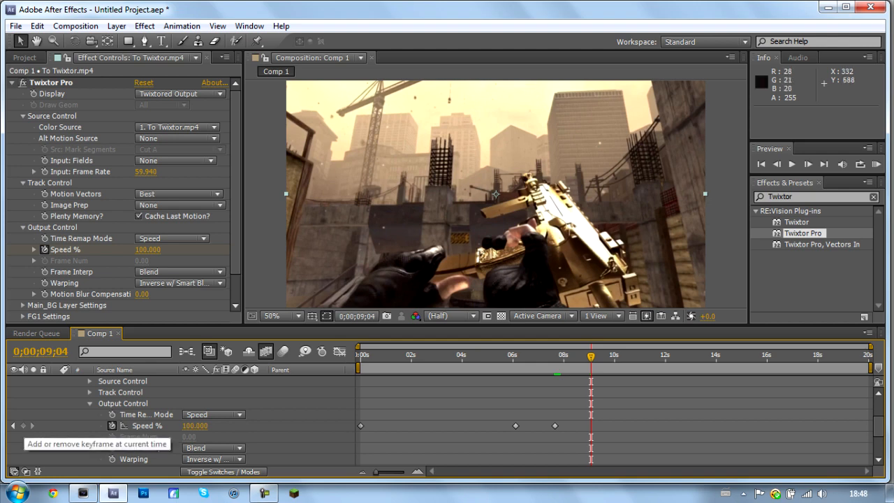
click(23, 425)
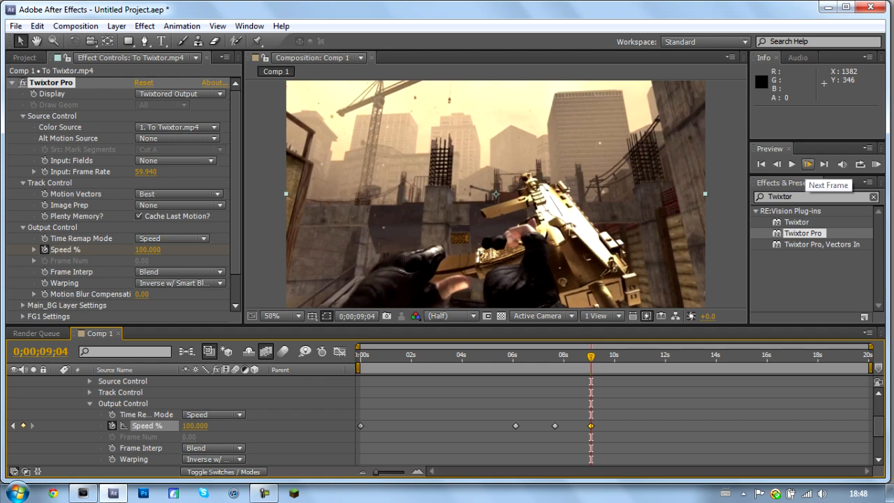
- Advance one frame to 0;00;09;05 and set Speed % to 8
click(807, 164)
click(196, 425)
text(8)
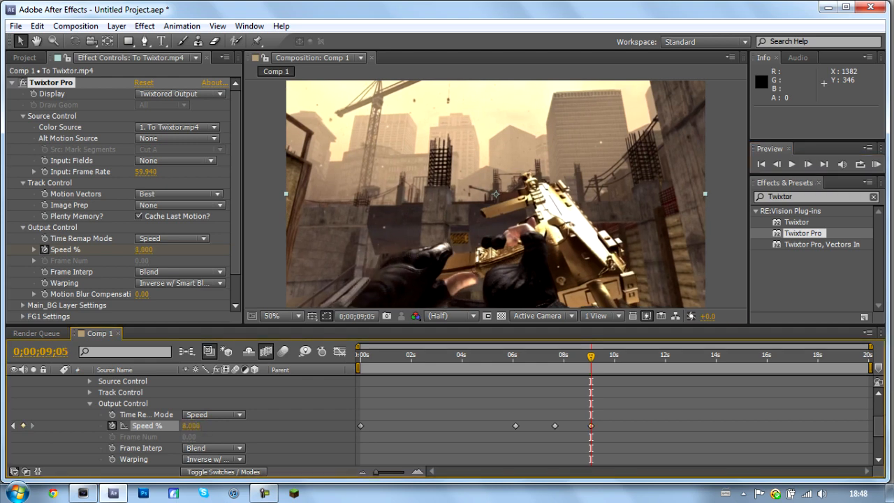
key(Return)
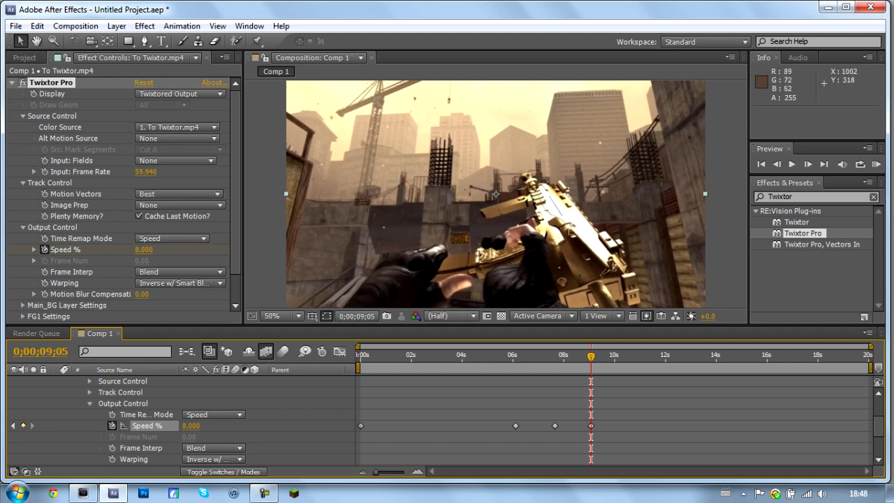
- Preview the second slow-motion section and add an 8% Speed % keyframe at 0;00;09;14
click(791, 164)
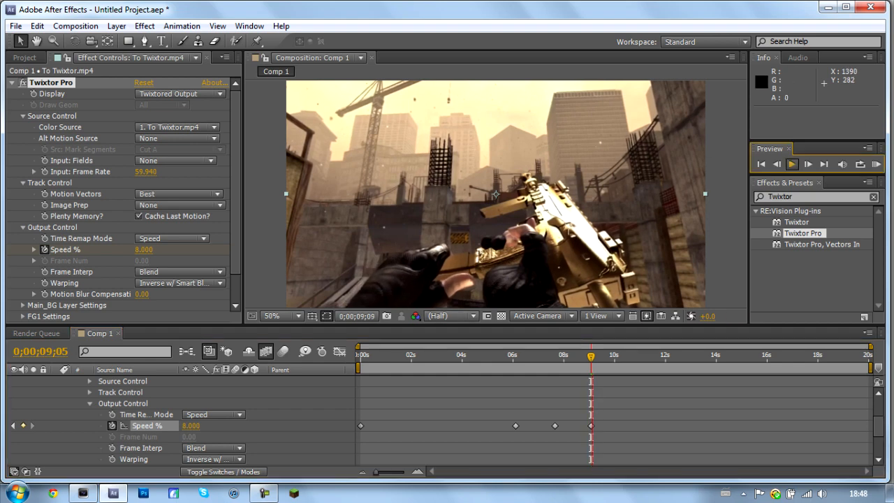
click(791, 164)
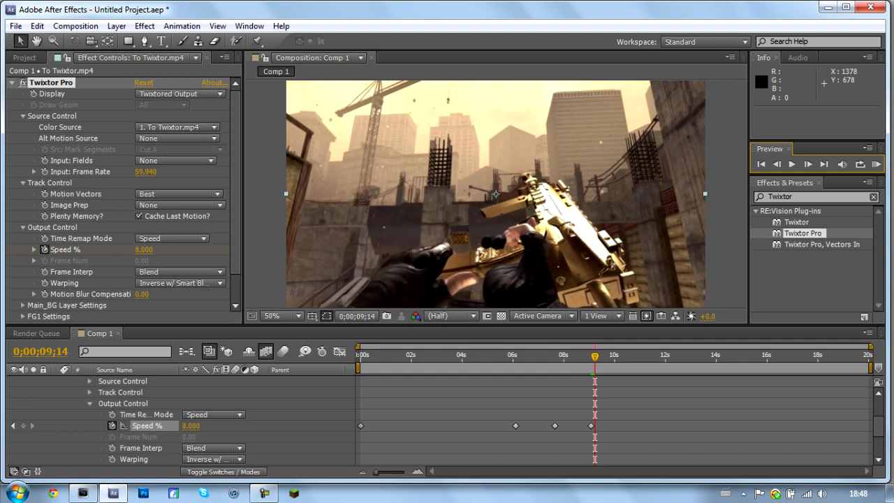
click(23, 426)
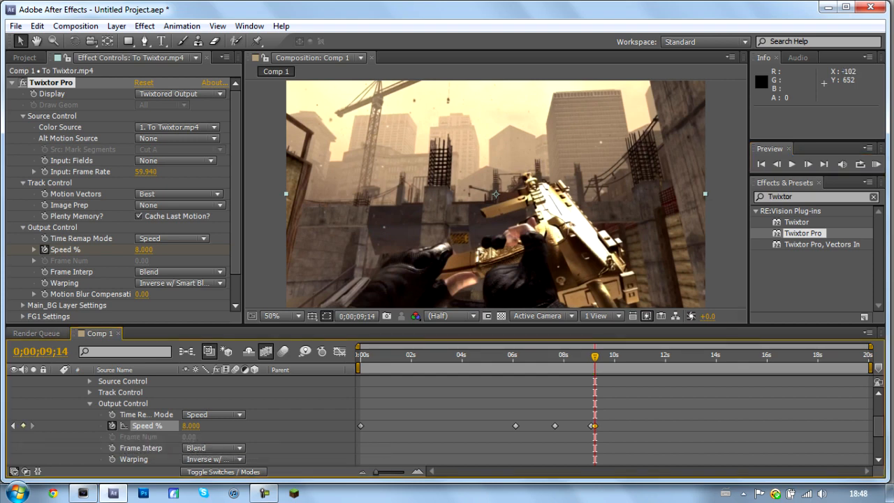
- Add Comp 1 to the render queue and confirm render settings with Best quality and the comp's 59.94 frame rate
click(76, 26)
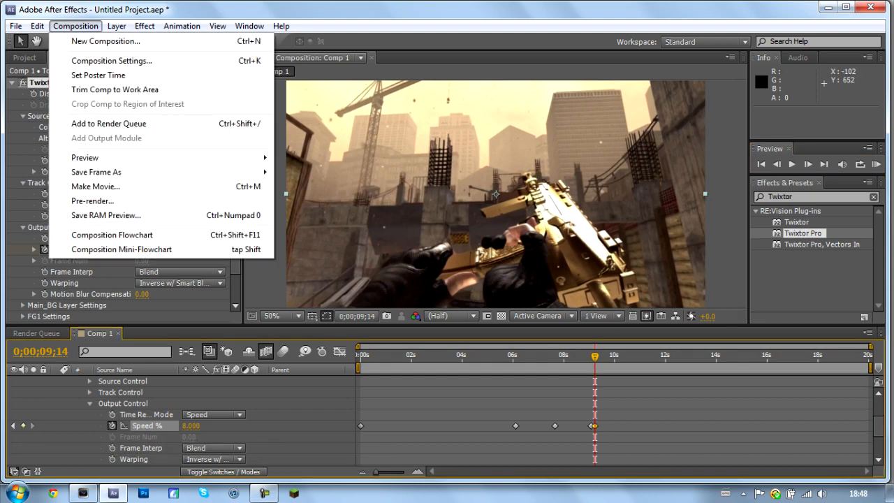
click(108, 123)
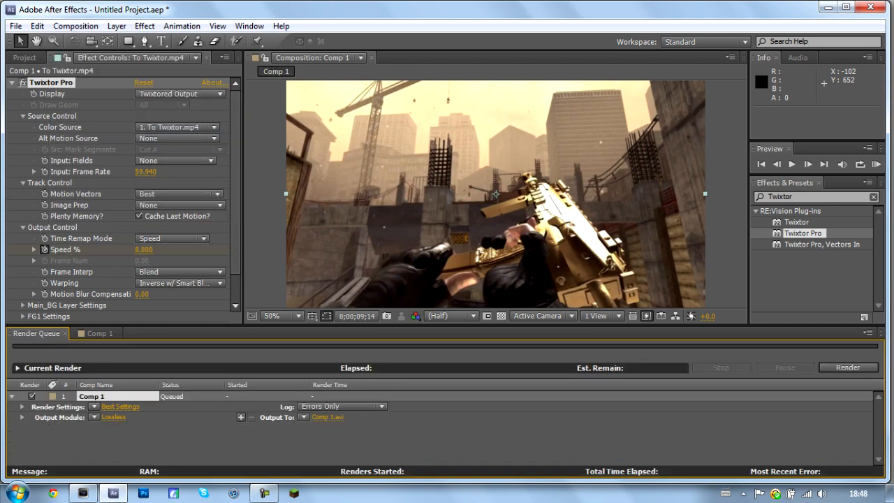
click(120, 406)
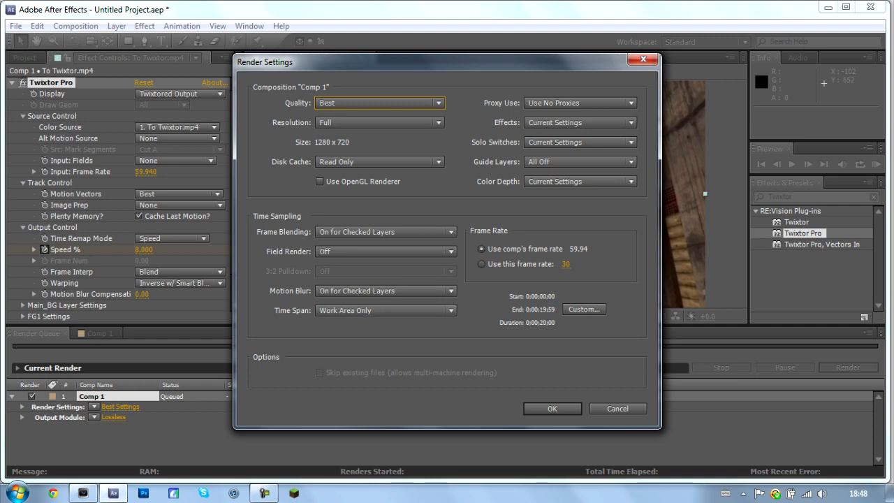
click(379, 103)
click(379, 102)
click(481, 249)
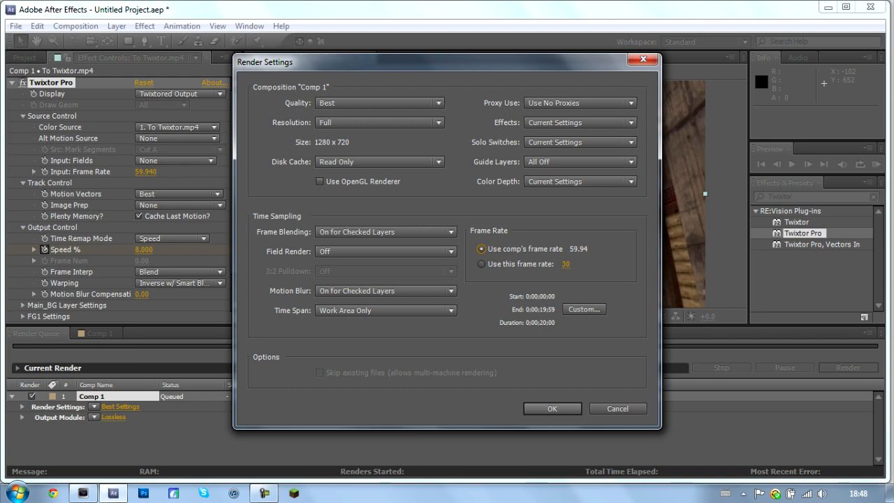
click(552, 409)
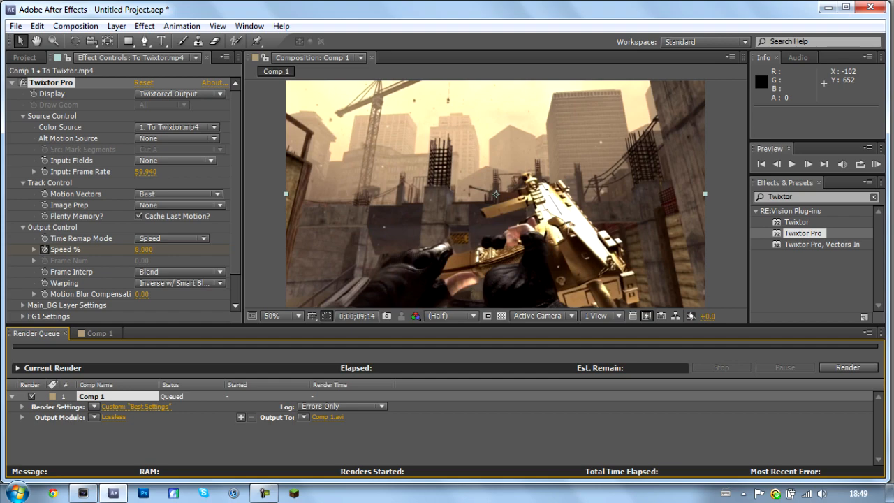
- Set the output module format to H.264 and include the source XMP metadata
click(113, 417)
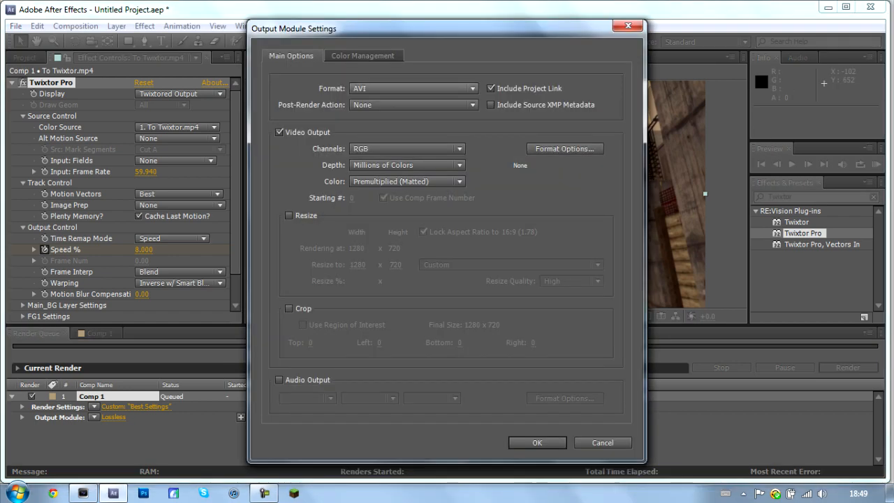
click(414, 88)
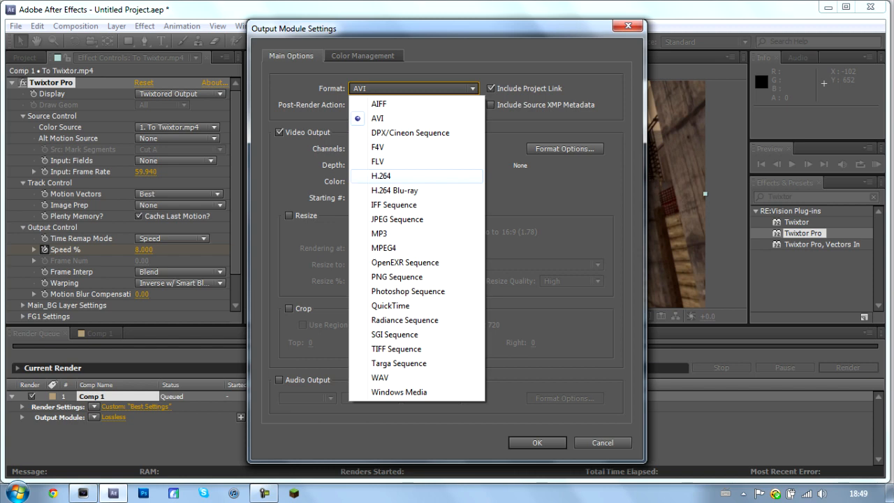
click(391, 175)
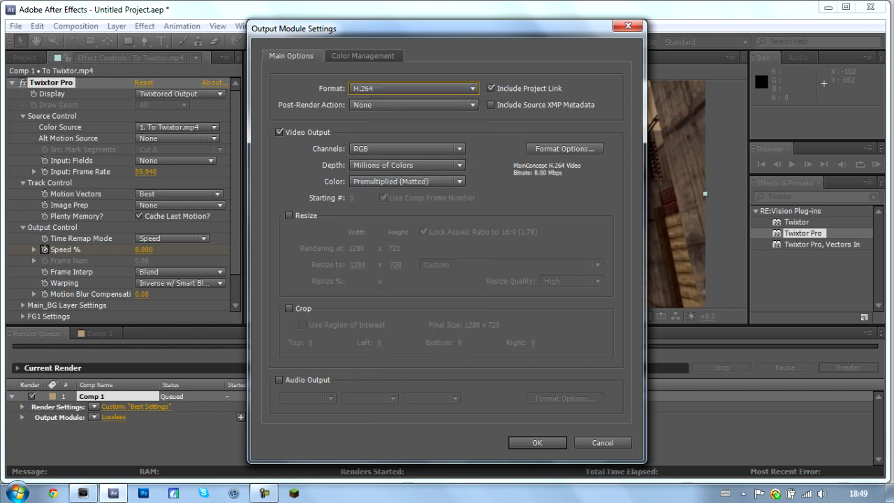
click(491, 105)
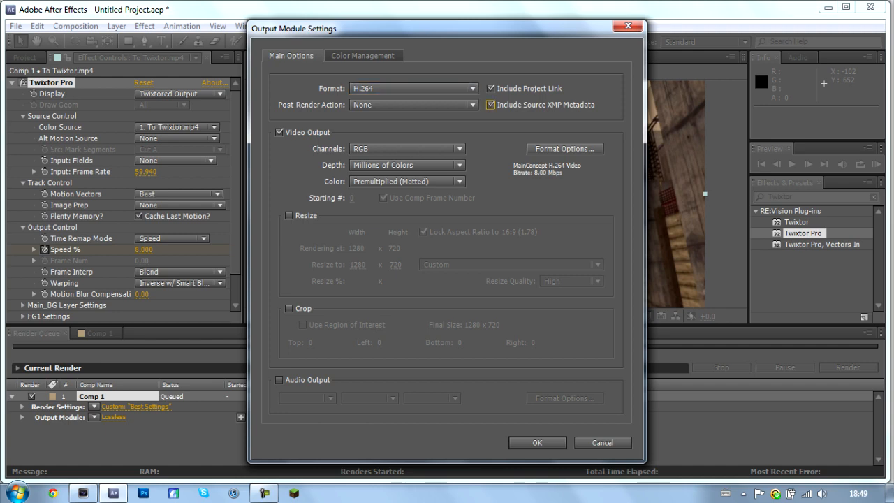
- In the H.264 format options, choose MP4 multiplexing with Standard stream compatibility
click(565, 148)
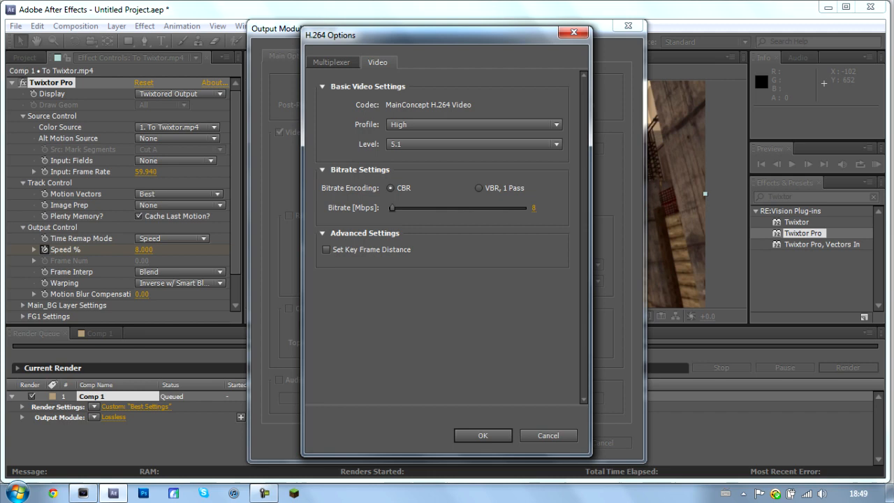
click(331, 62)
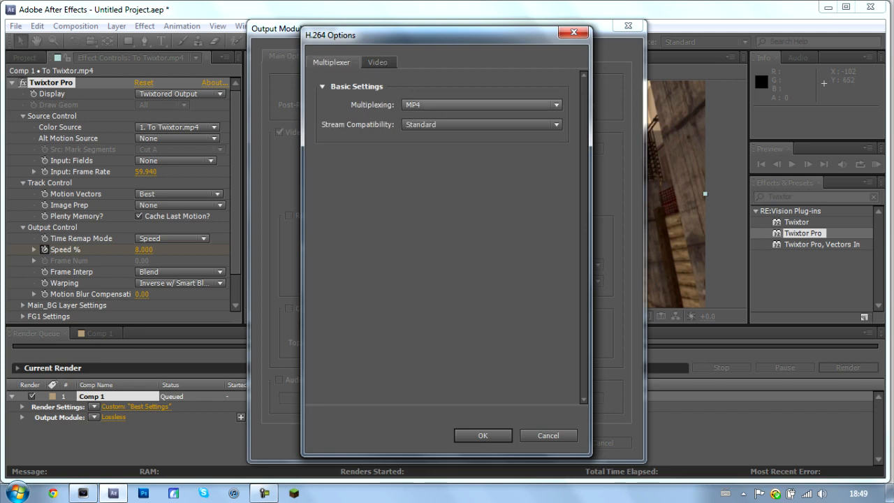
click(482, 105)
click(431, 121)
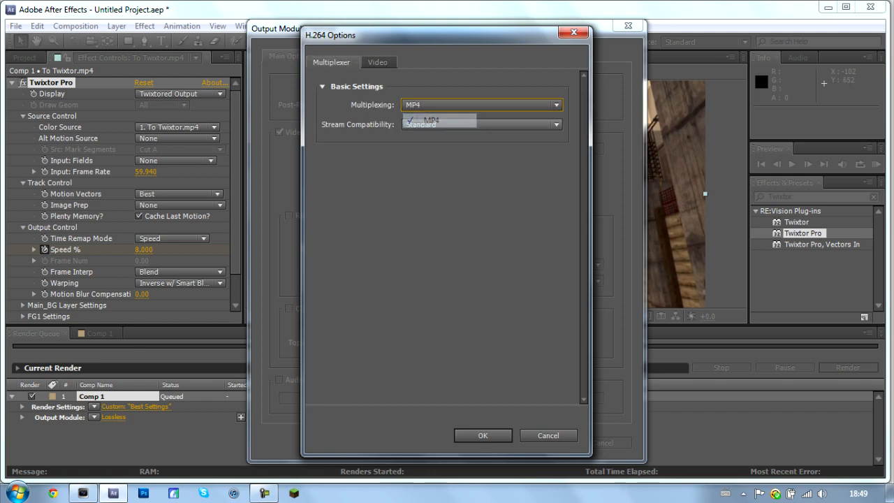
click(481, 124)
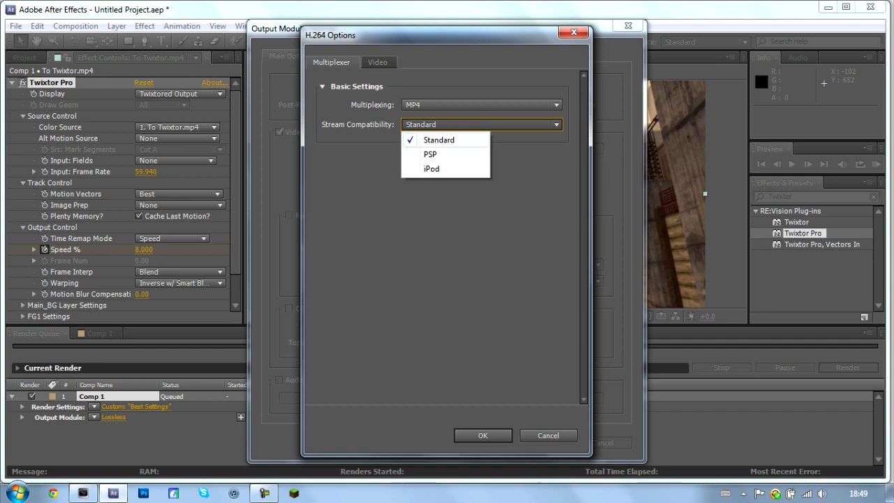
click(439, 141)
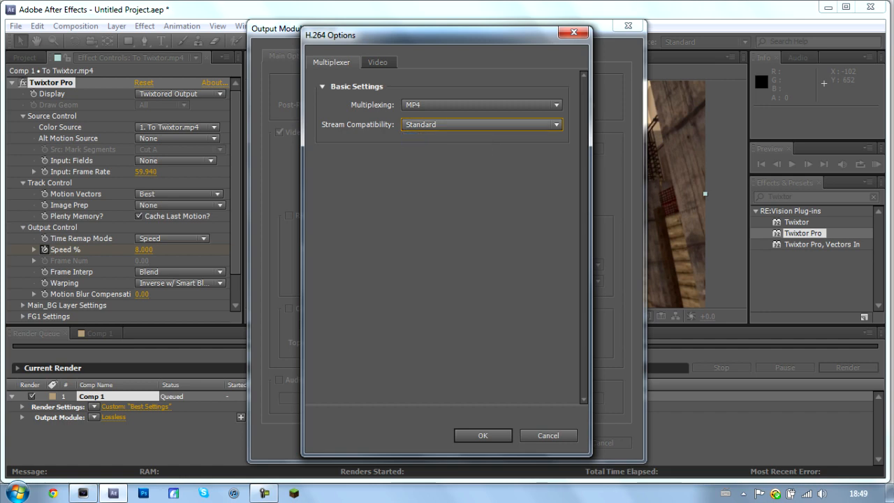
click(461, 124)
click(438, 140)
- Choose the High profile and level 5.1 for the H.264 video and confirm the format options
click(377, 62)
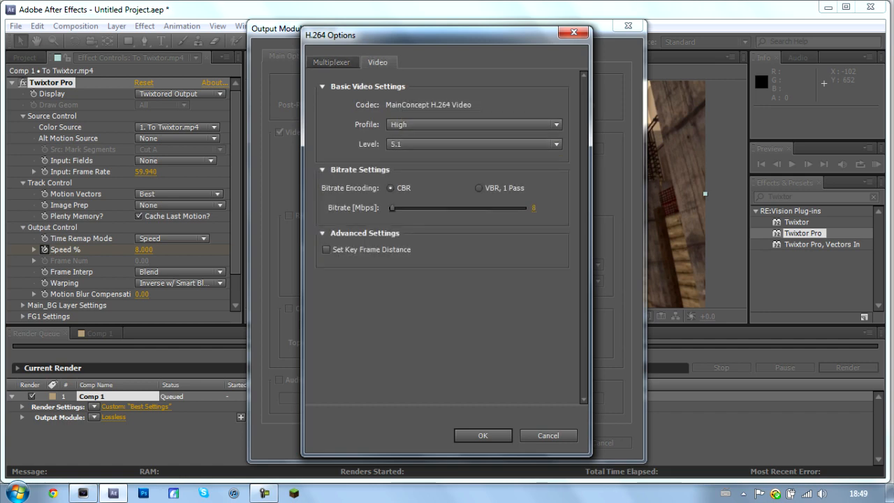
click(475, 125)
click(417, 169)
click(475, 144)
click(419, 361)
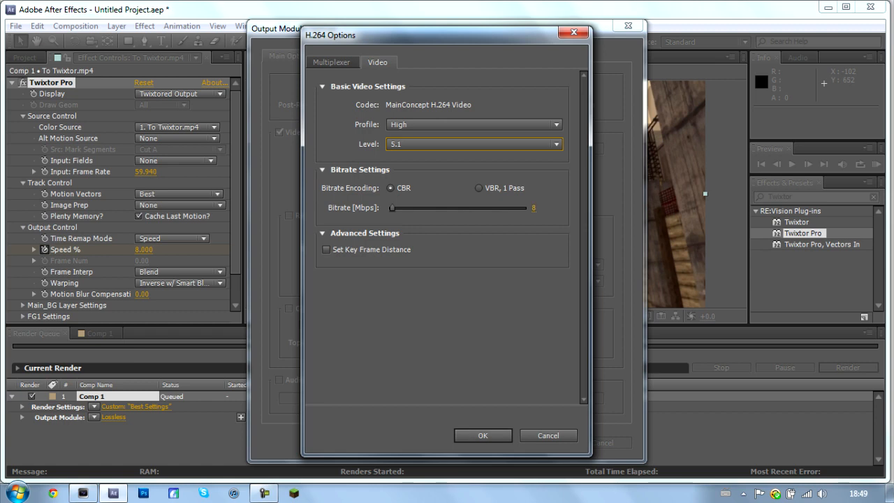
key(Return)
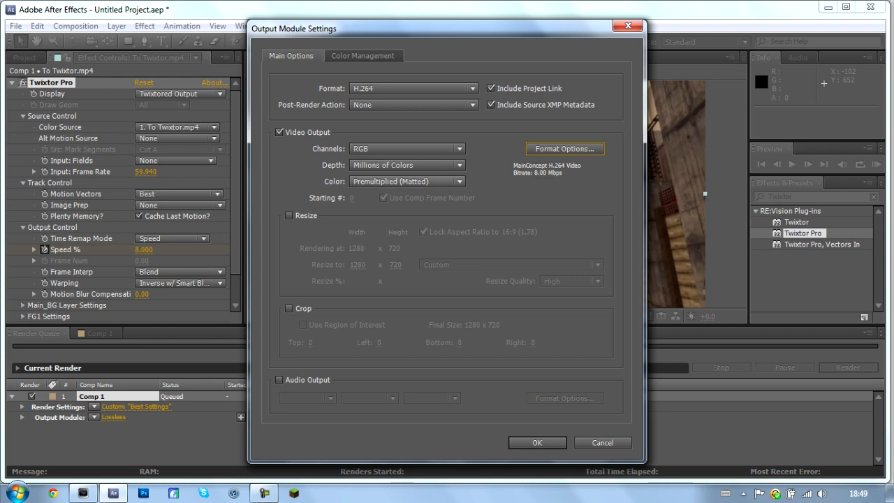
- Choose RGB channels, Millions of Colors depth and Premultiplied (Matted) color, then confirm the output module settings
click(405, 148)
click(377, 154)
click(406, 166)
click(405, 195)
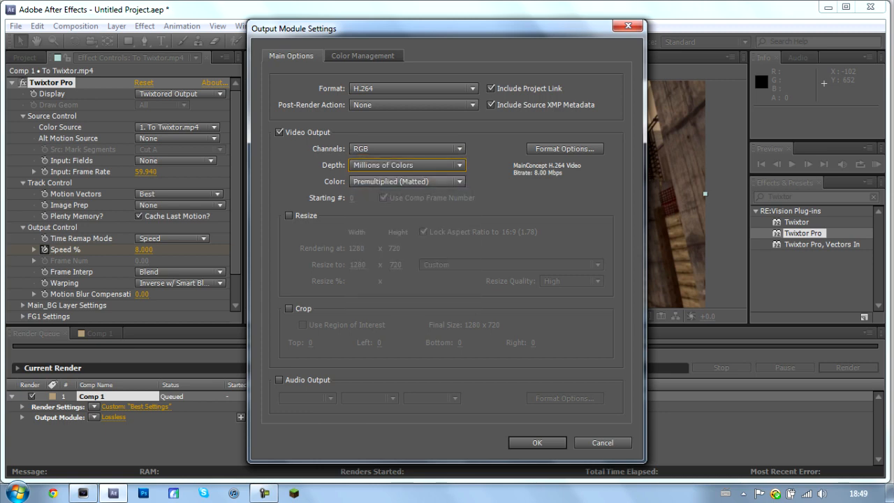
click(406, 182)
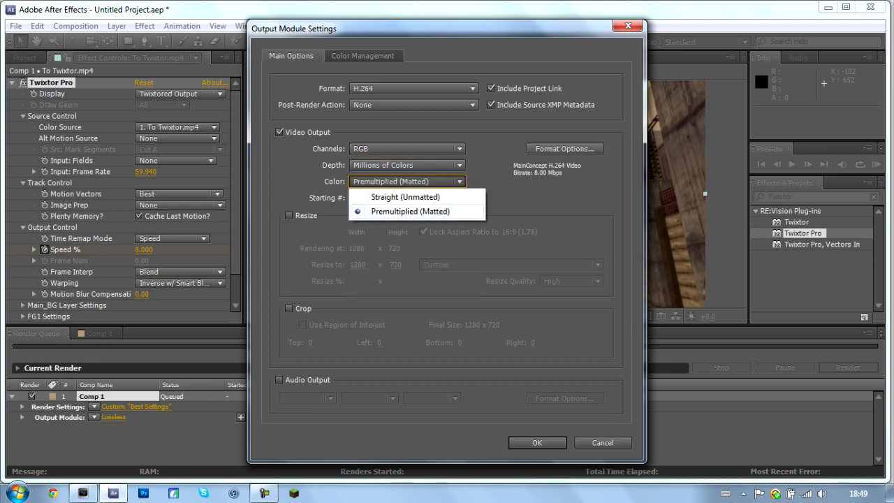
click(408, 210)
click(537, 442)
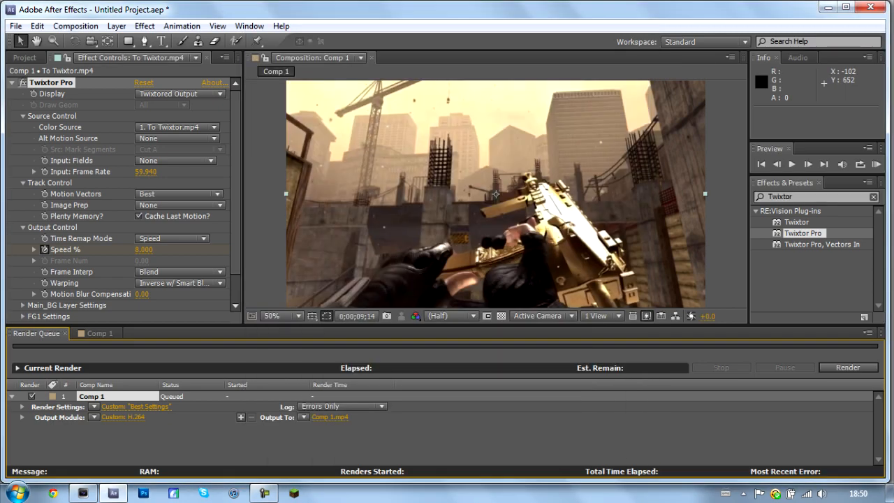
- Check the output file destination and start rendering Comp 1.mp4
click(329, 417)
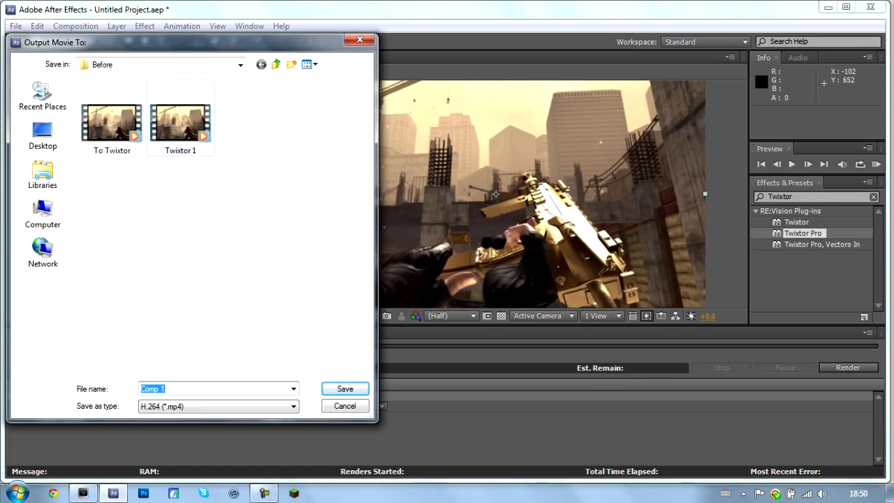
click(360, 40)
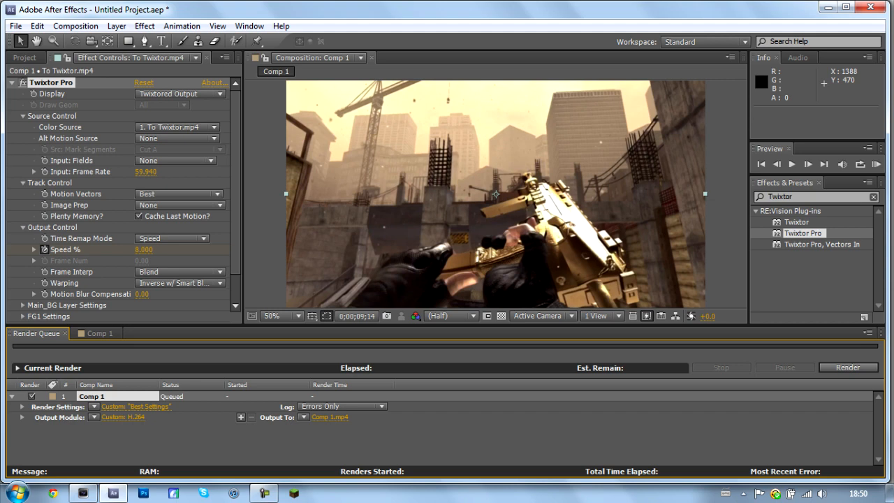
click(847, 367)
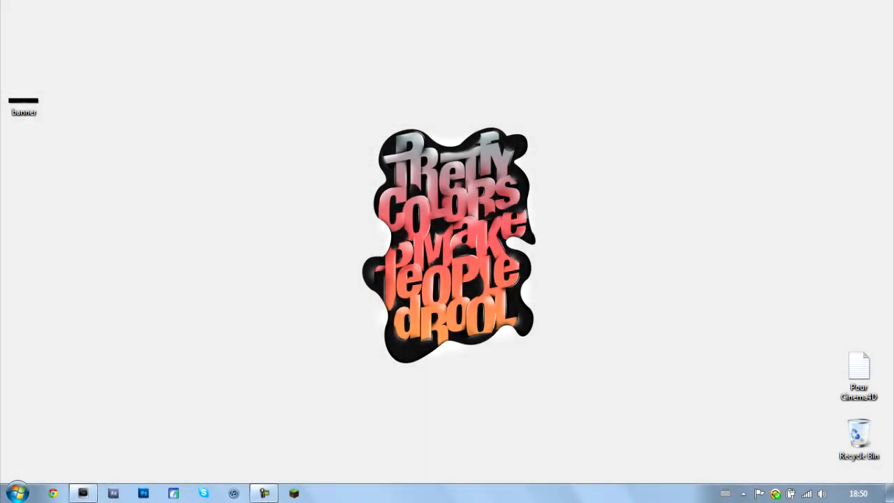
- Switch to Vegas Pro and add the Twixtor 1 clip from the Before folder to the empty timeline
click(83, 493)
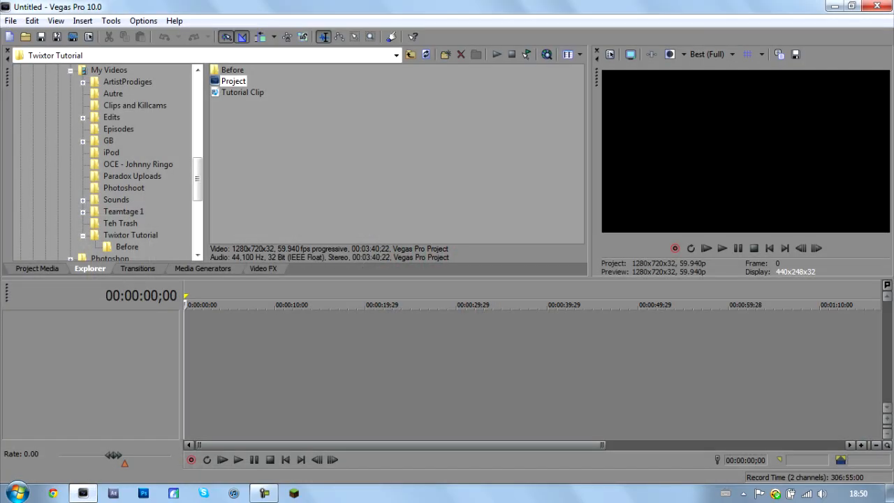
double_click(232, 70)
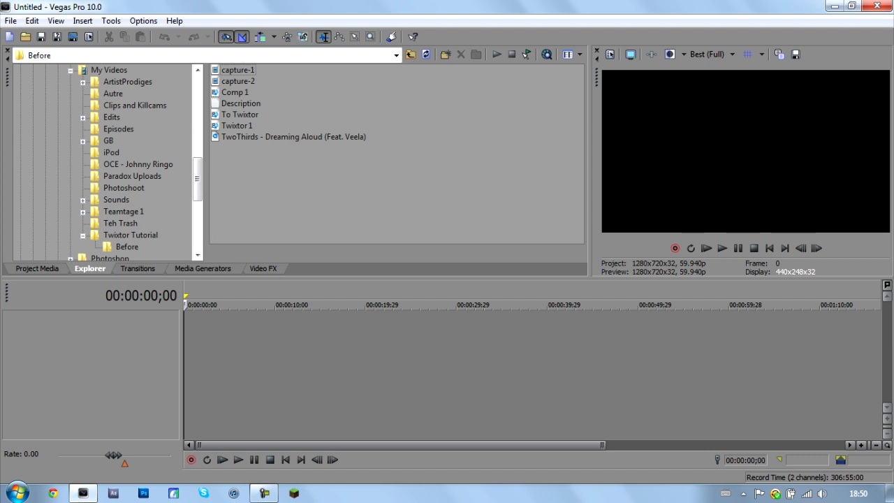
double_click(237, 126)
click(211, 332)
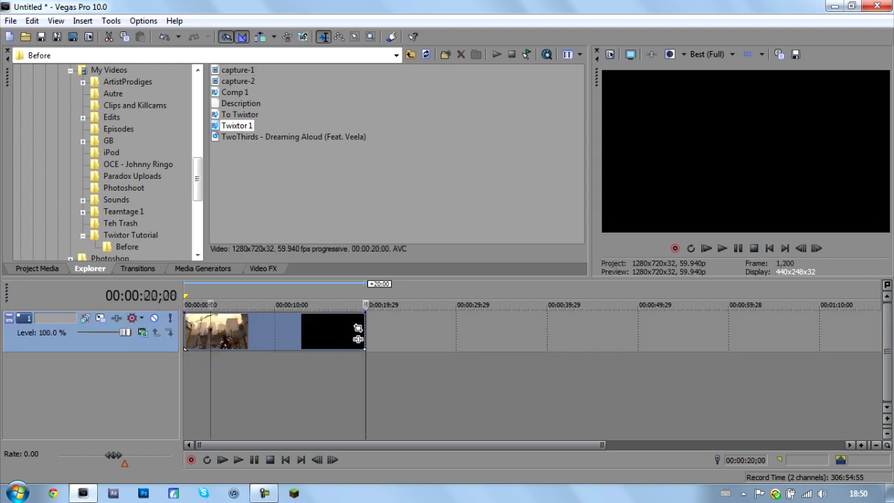
- Set the video preview quality to Preview (Quarter) and play the slow-motion clip from about 00:00:05;27
drag(210, 304, 237, 305)
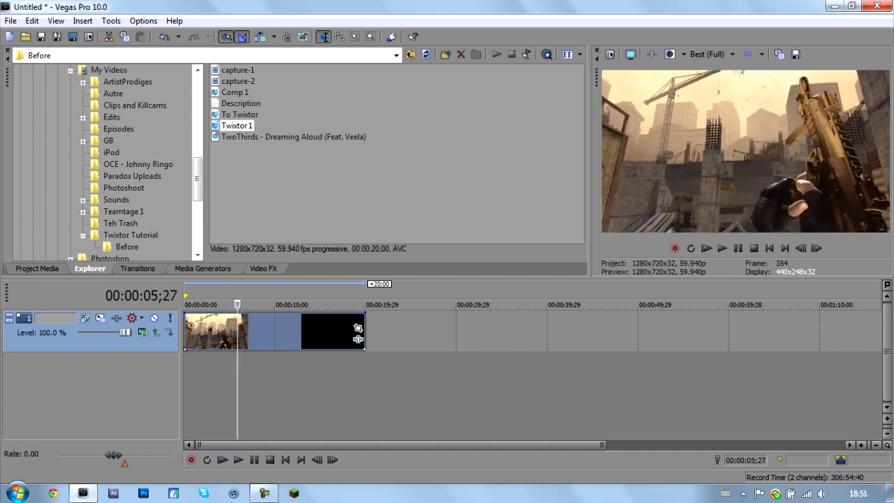
click(711, 54)
mouse_move(719, 83)
click(775, 118)
key(space)
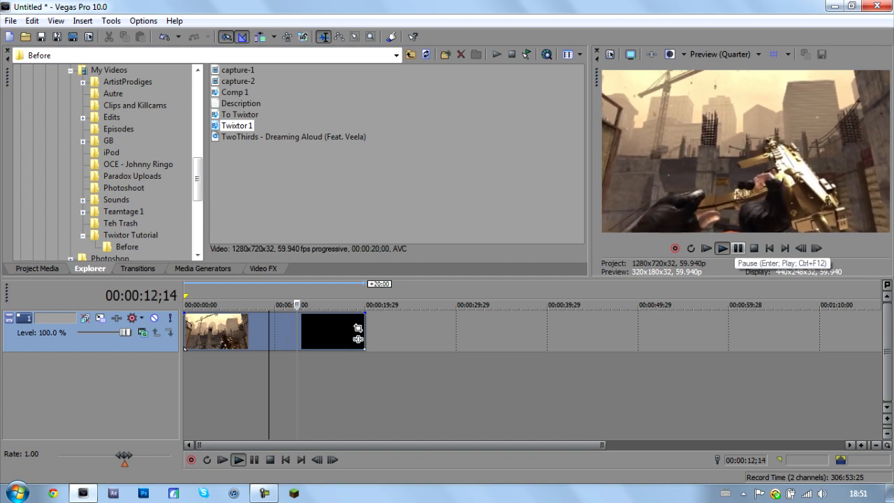
click(738, 248)
- Split the Twixtor 1 clip at 00:00:15;06 and delete the black part after it
drag(302, 305, 322, 305)
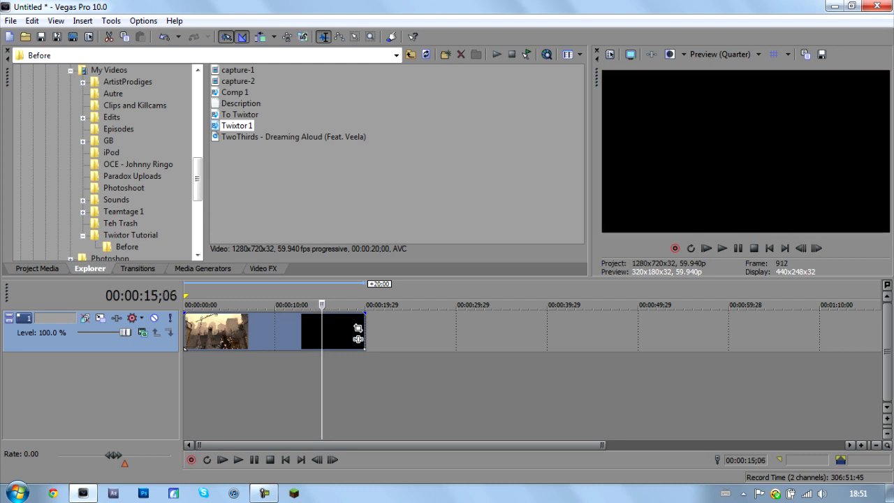
key(s)
right_click(329, 332)
click(354, 305)
- Split the clip again at 00:00:14;24, delete the leftover end piece, and return the playhead to the project start
click(314, 332)
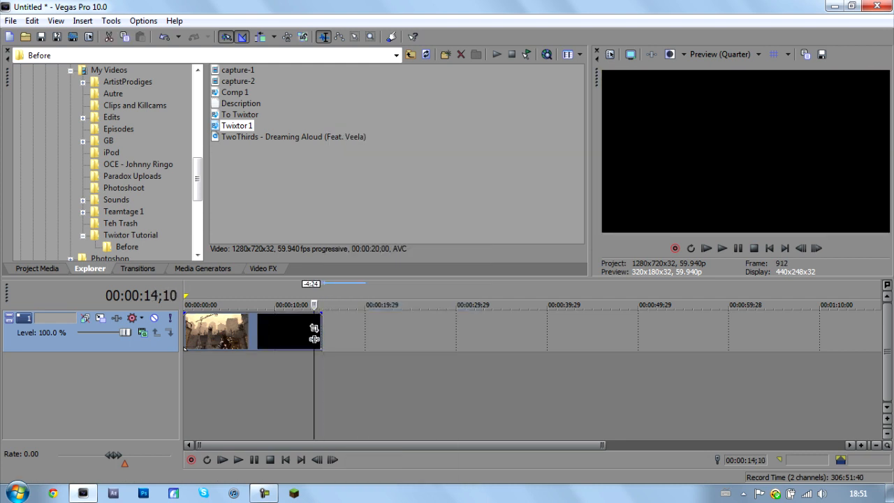
scroll(314, 331, up, 3)
key(space)
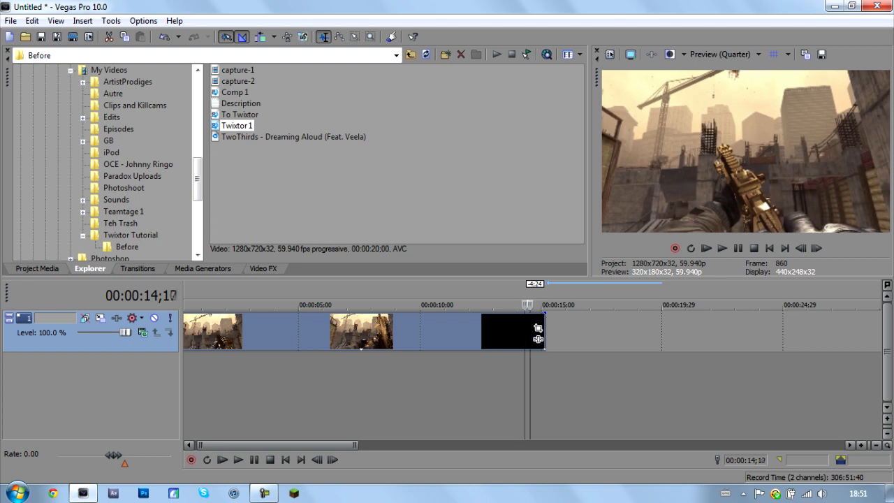
right_click(537, 328)
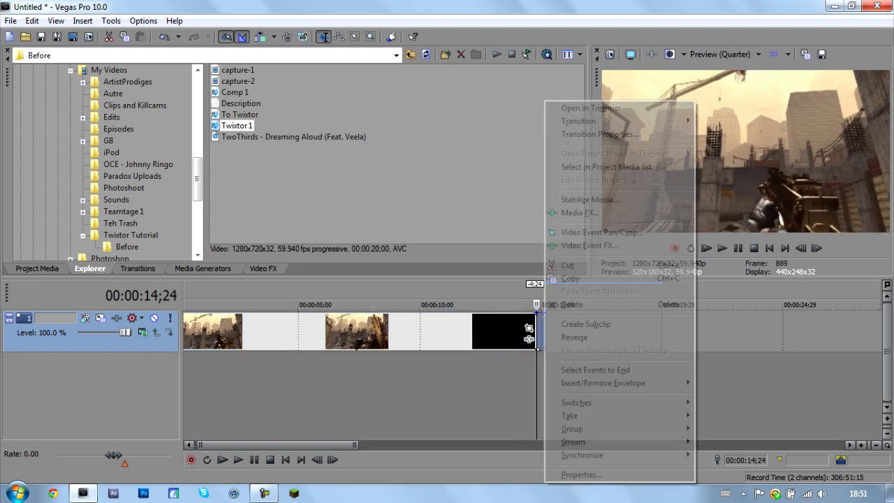
click(549, 303)
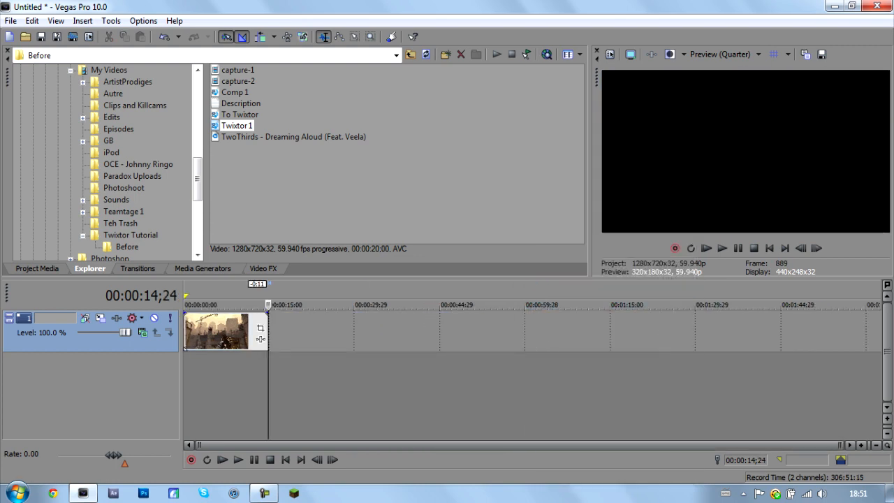
click(224, 336)
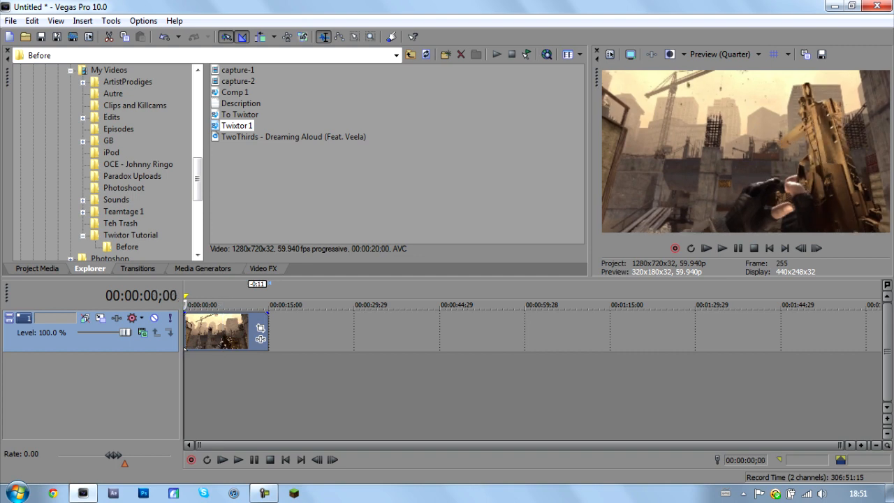
key(ctrl+Home)
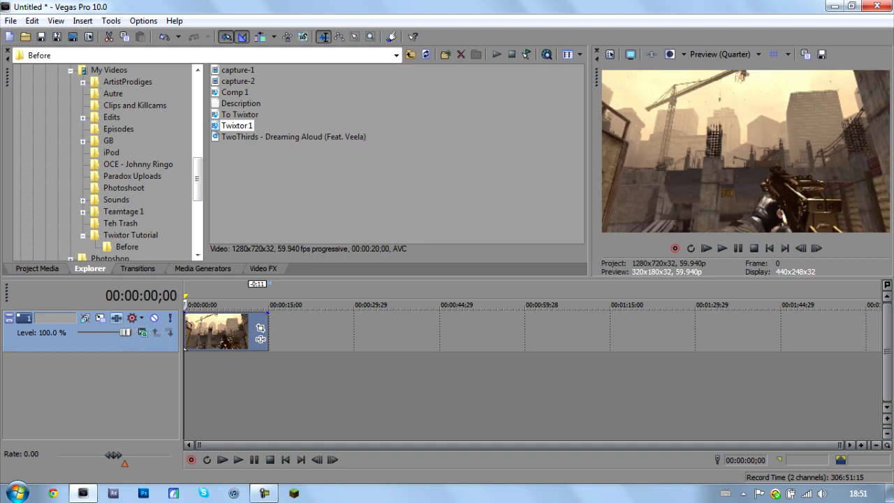
- Add the Magic Bullet Looks effect to video track 1 and open its look editor to check the available looks
click(116, 317)
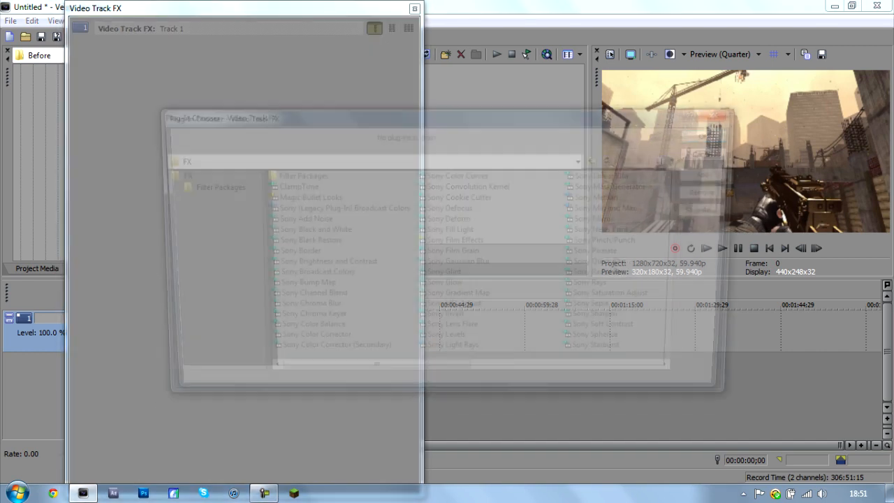
mouse_move(371, 374)
mouse_down()
mouse_move(535, 374)
mouse_move(370, 374)
mouse_up()
click(304, 196)
click(713, 173)
click(713, 134)
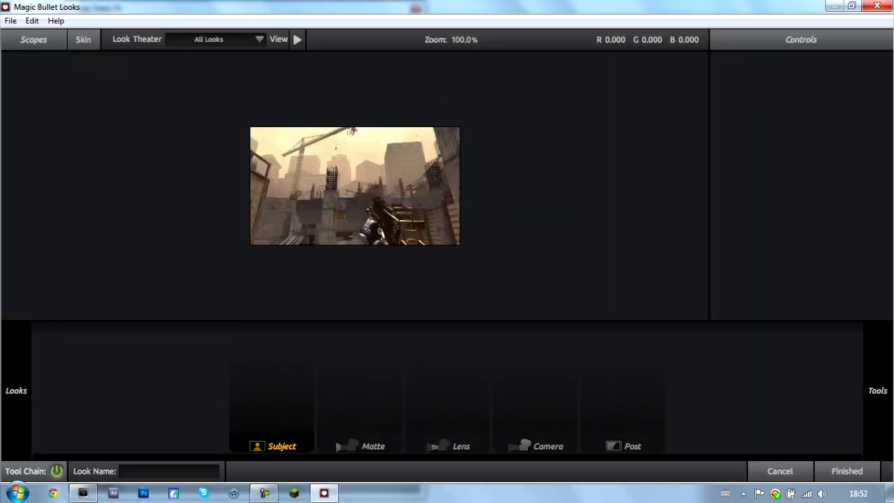
click(217, 39)
click(300, 86)
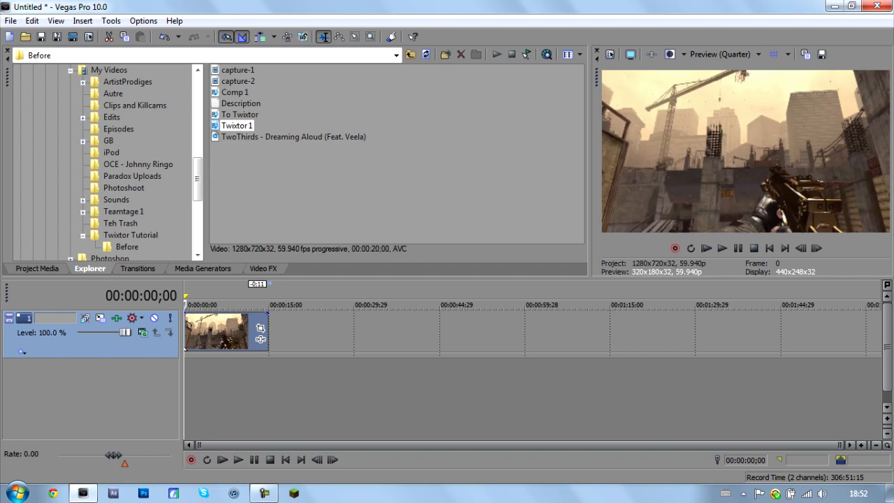
right_click(234, 330)
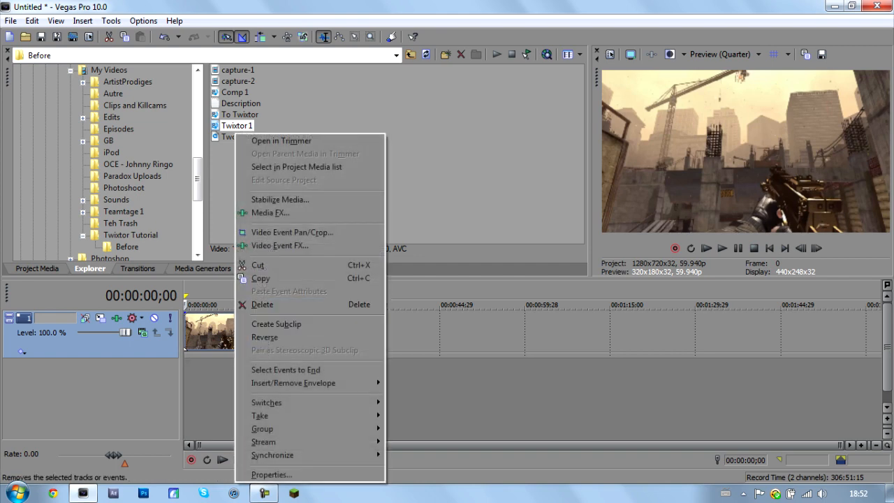
click(263, 305)
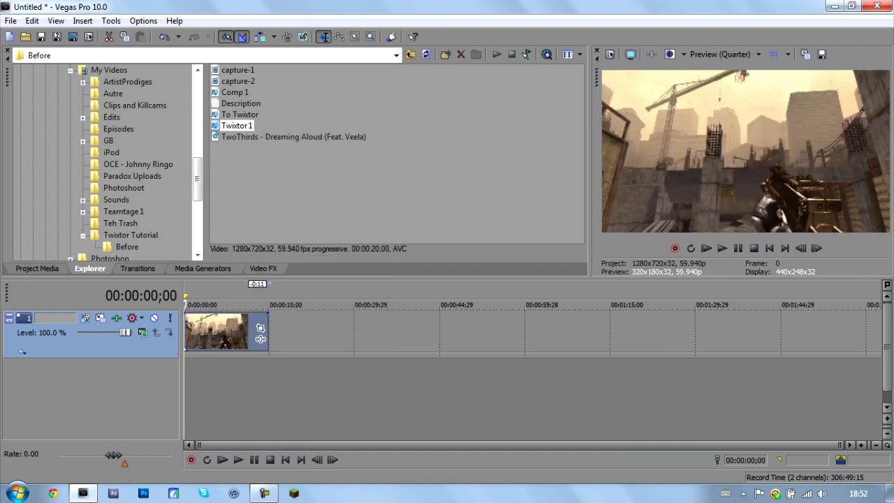
- Examine the custom video render settings of the Renders template for MainConcept AVC/AAC (*.mp4), and close the render dialogs without rendering
click(11, 20)
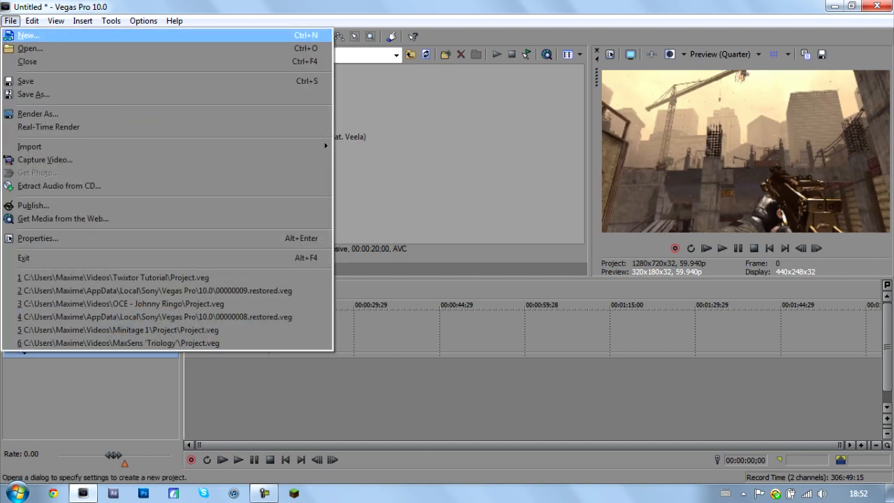
click(37, 113)
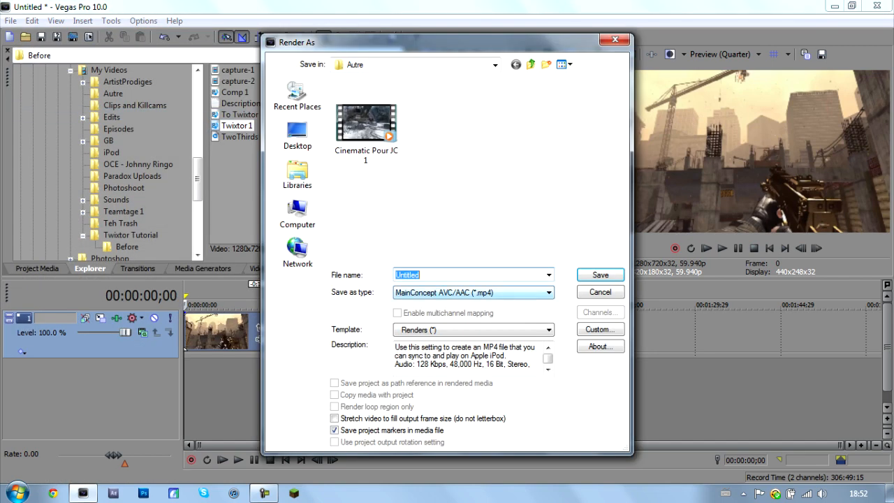
click(600, 329)
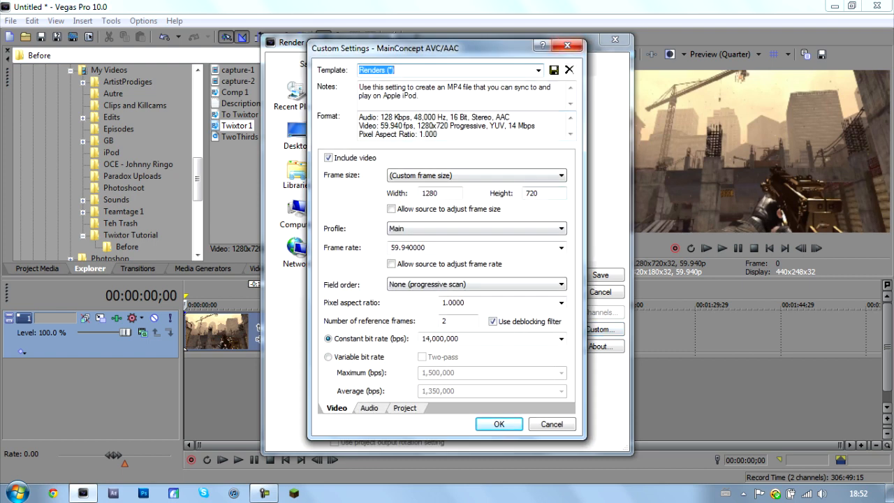
click(538, 70)
click(539, 69)
click(539, 70)
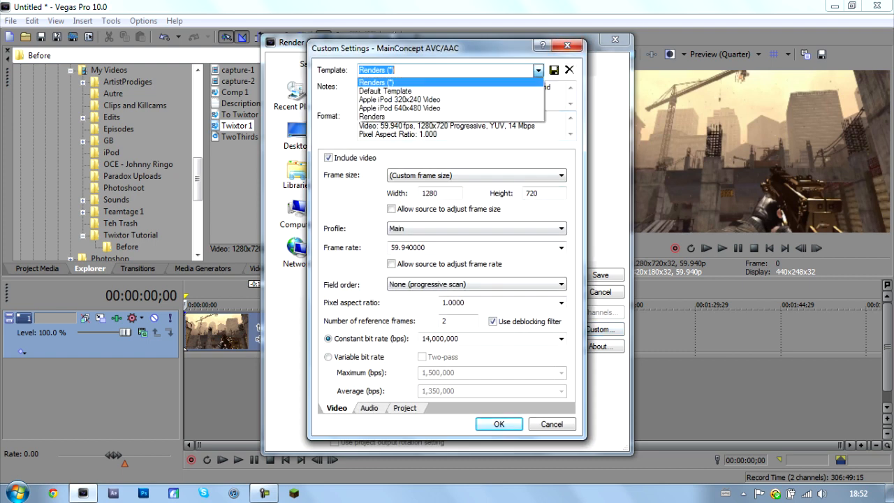
click(391, 116)
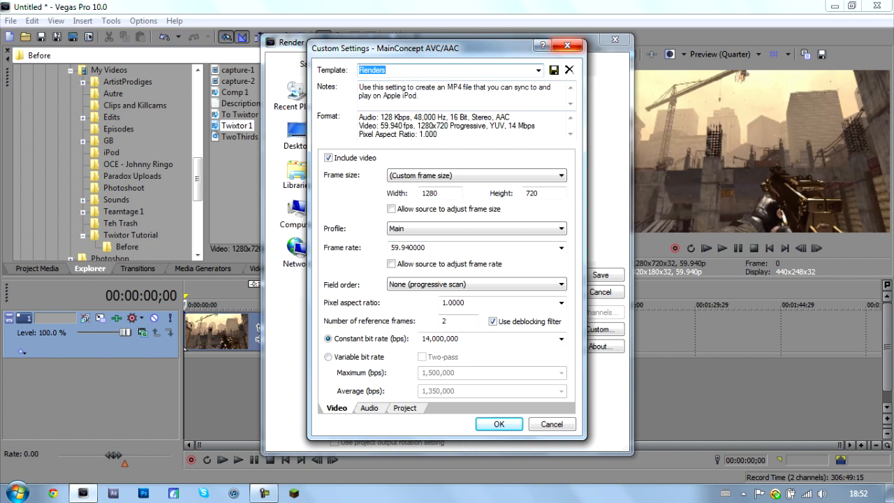
click(567, 46)
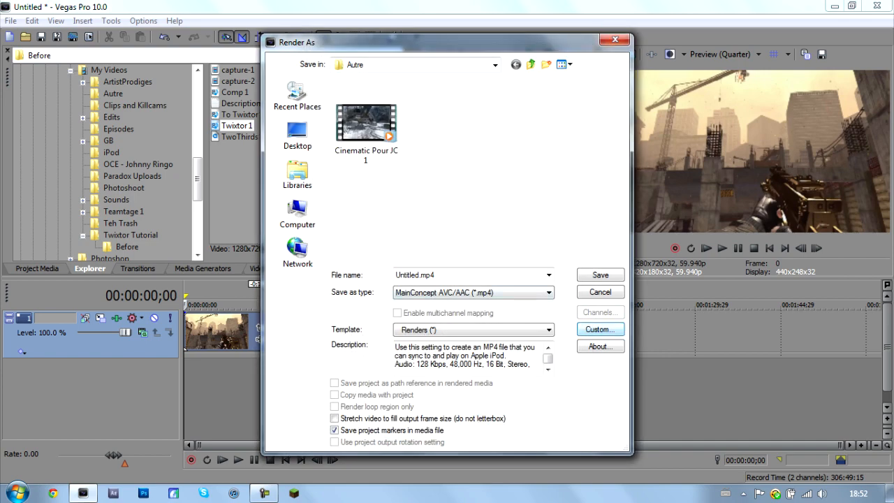
click(615, 40)
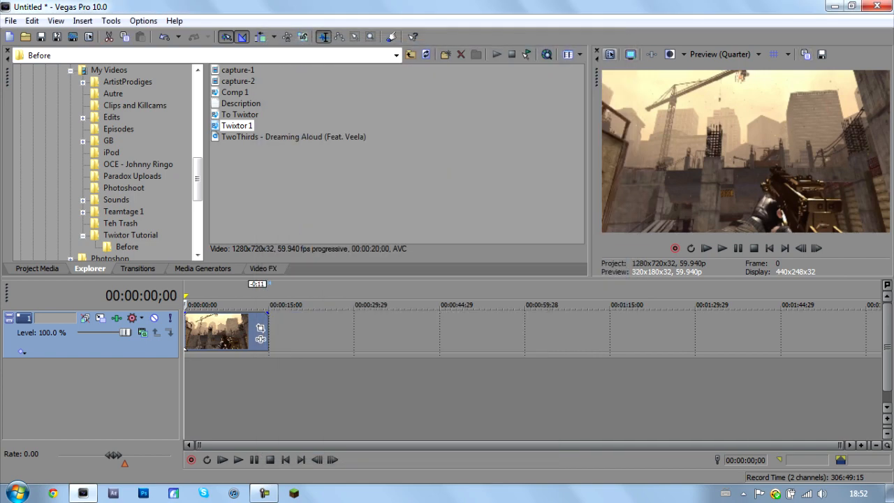